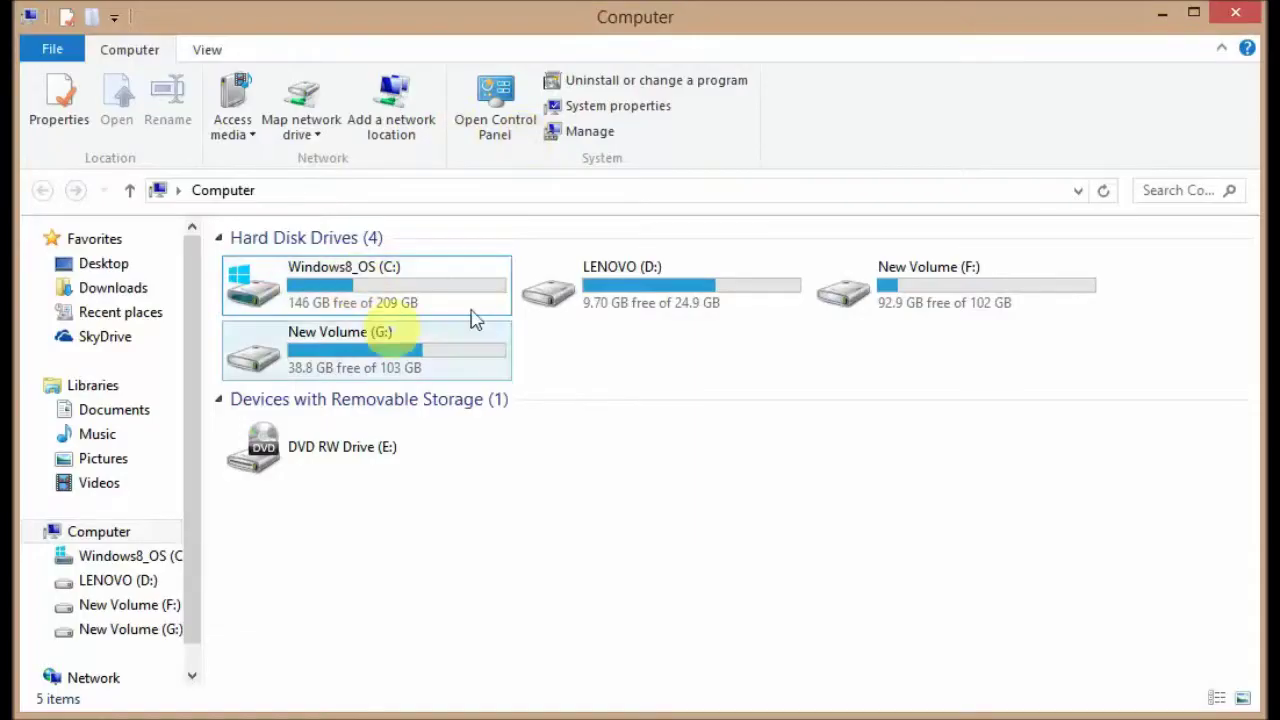
- From the desktop, open the C: drive and then its windows folder
left_click(1161, 15)
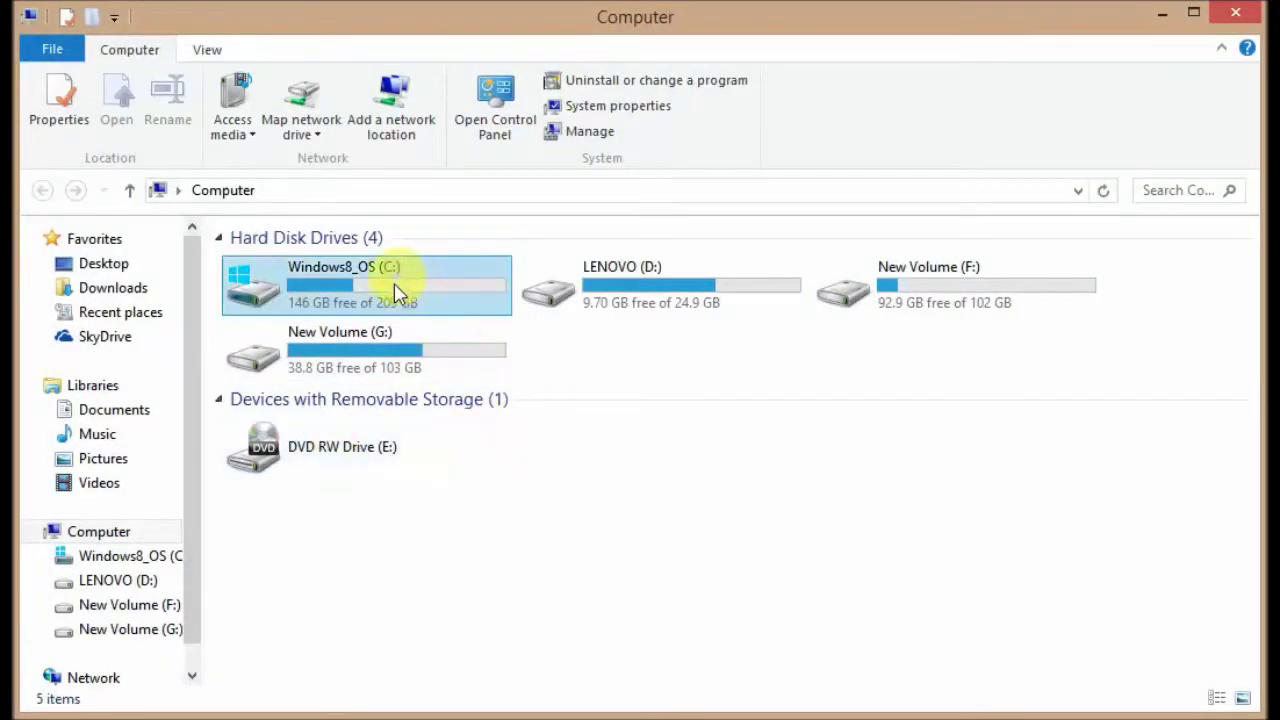
double_click(400, 277)
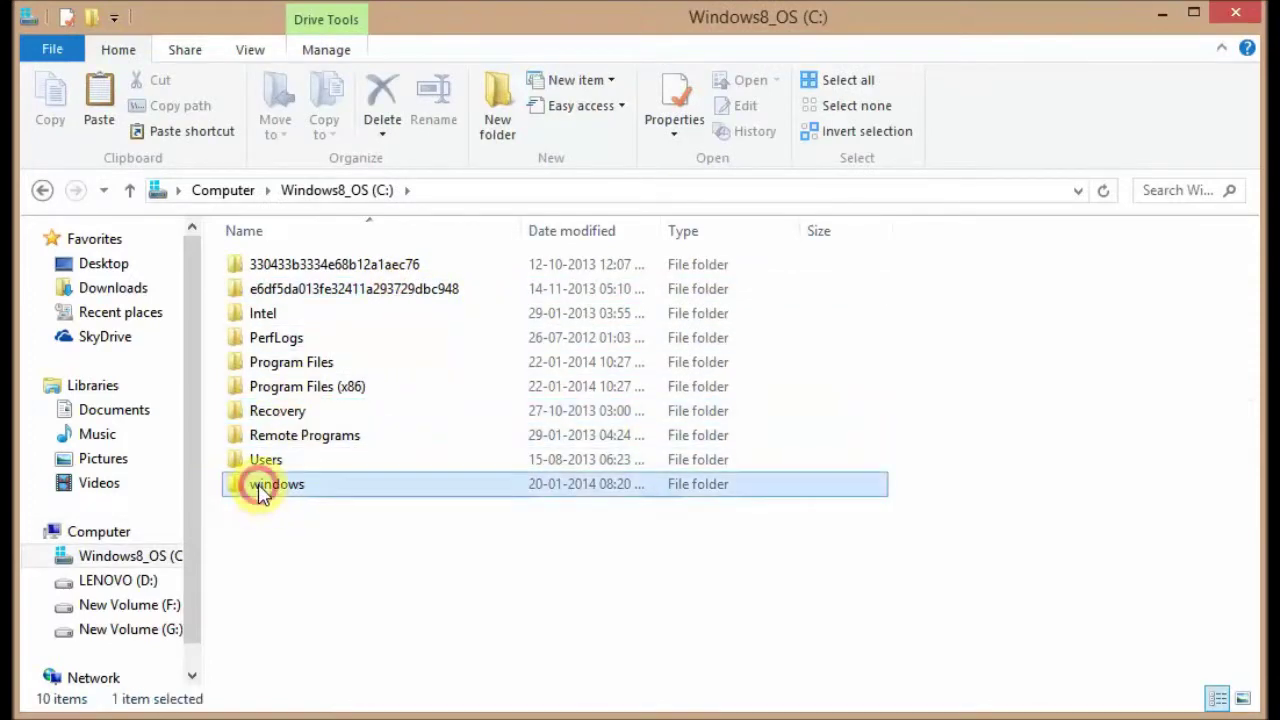
double_click(258, 487)
scroll(349, 449, "down", 4)
scroll(349, 449, "down", 4)
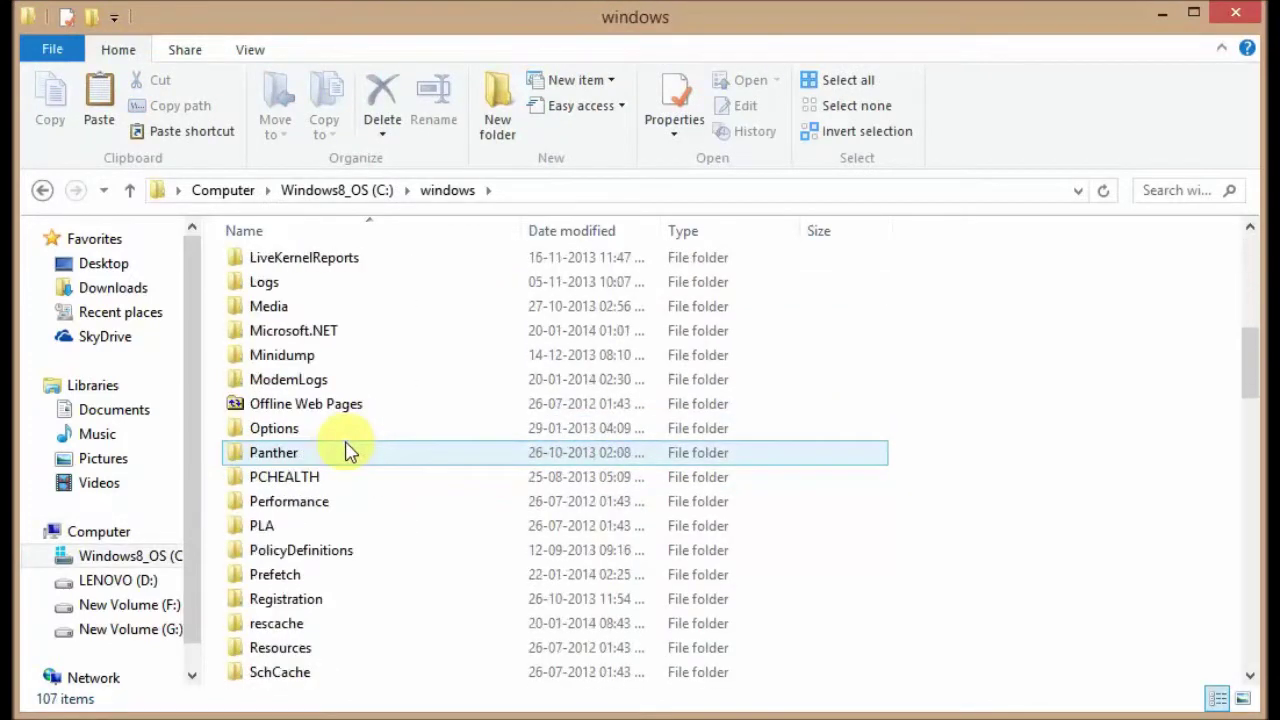
scroll(345, 447, "down", 3)
scroll(335, 530, "down", 3)
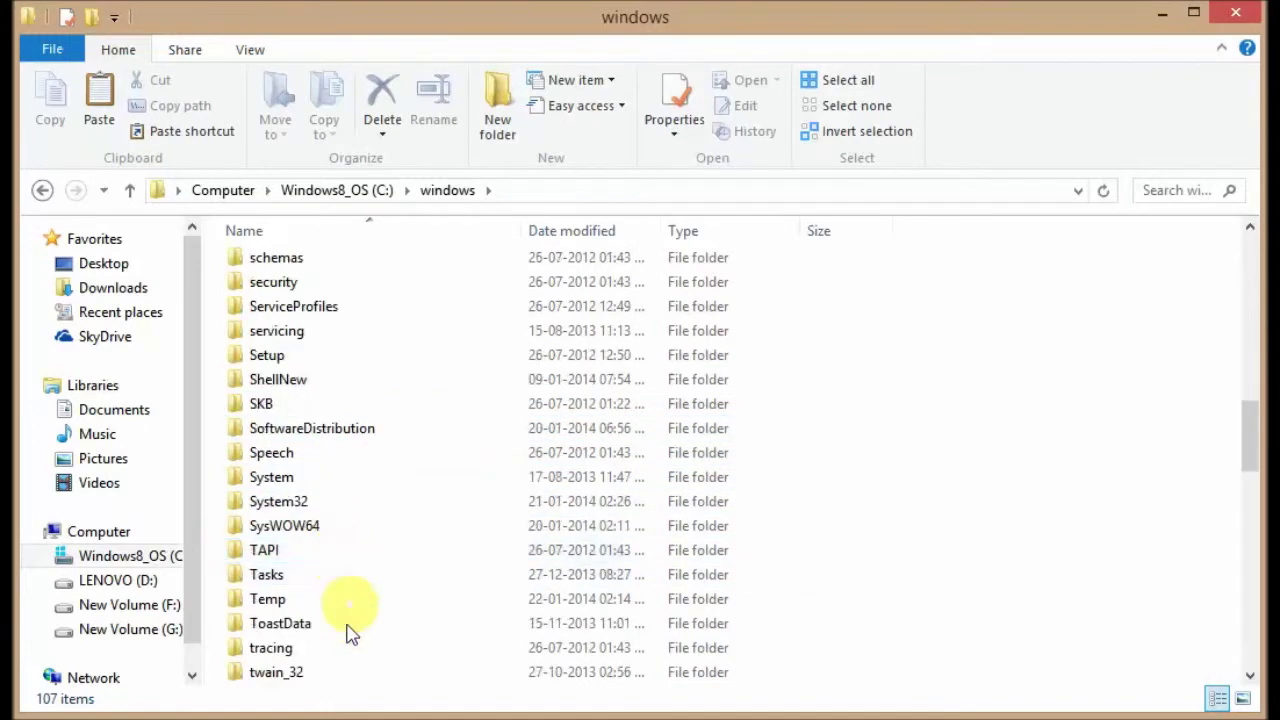
- Go into System32, Drivers and etc, and select the hosts file
double_click(268, 504)
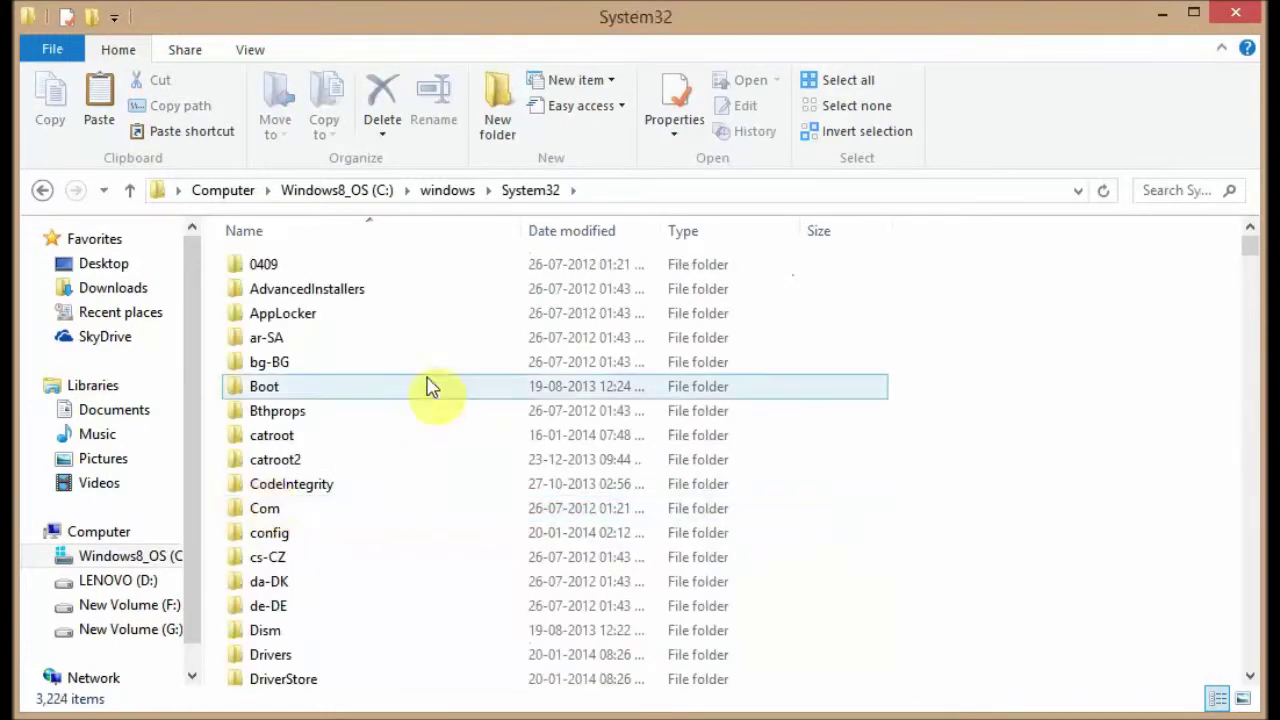
scroll(345, 400, "down", 4)
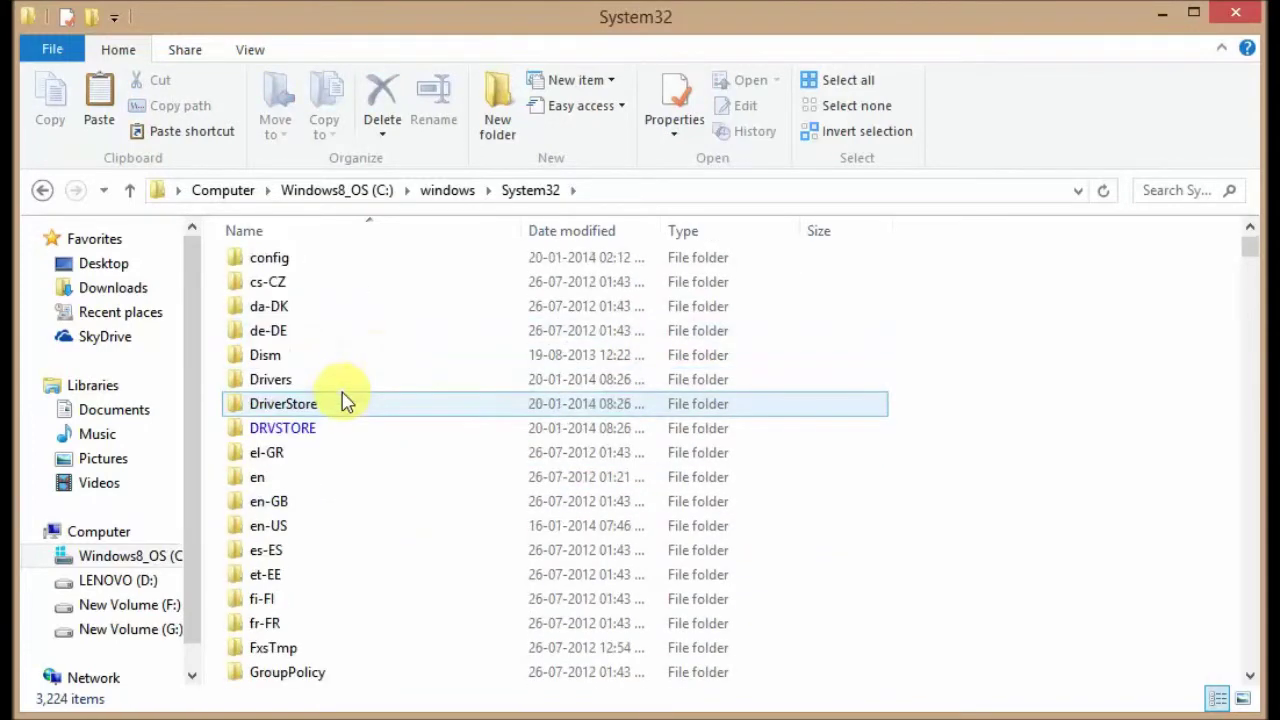
double_click(286, 374)
left_click(268, 291)
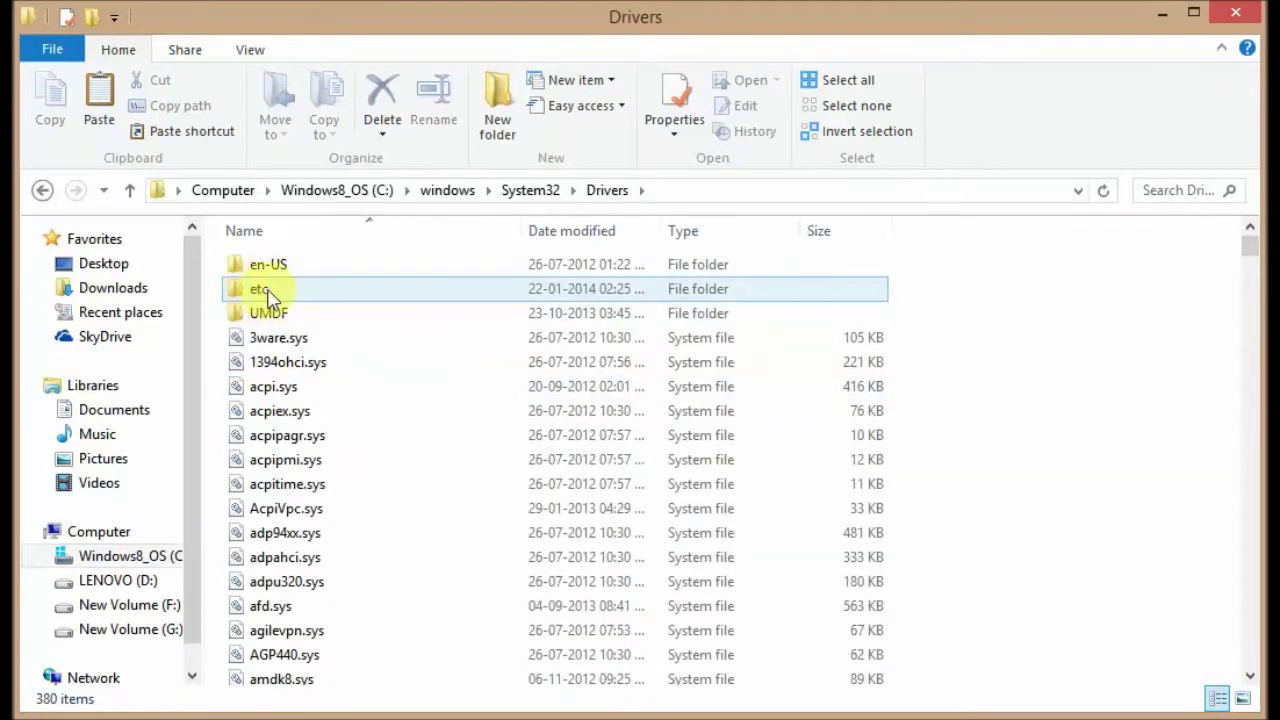
double_click(278, 300)
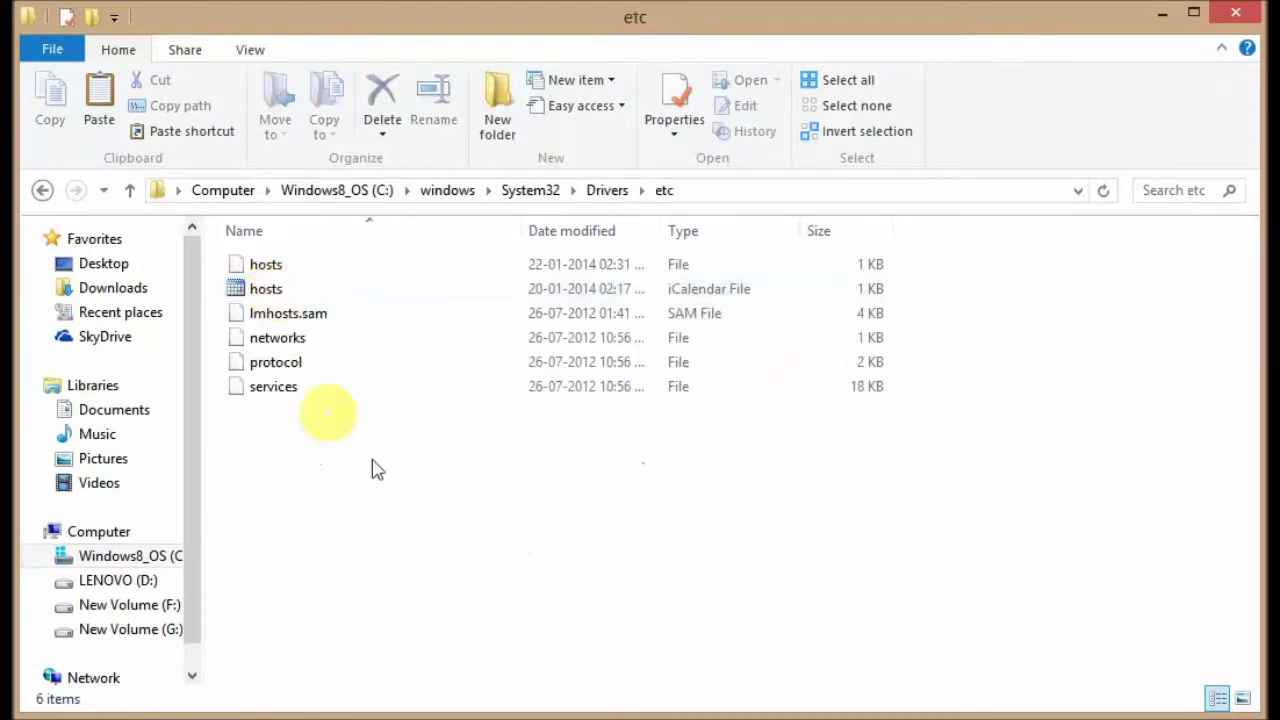
left_click(292, 268)
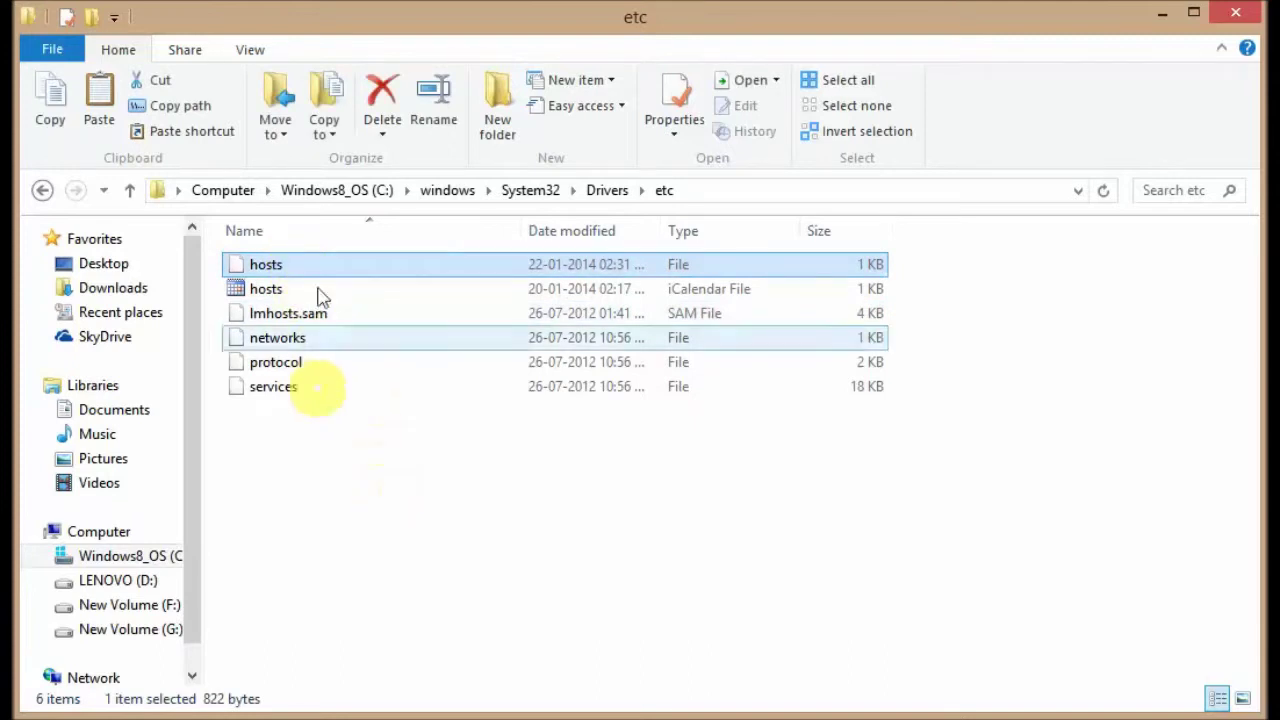
- Open the hosts file in Notepad using Open with
right_click(293, 268)
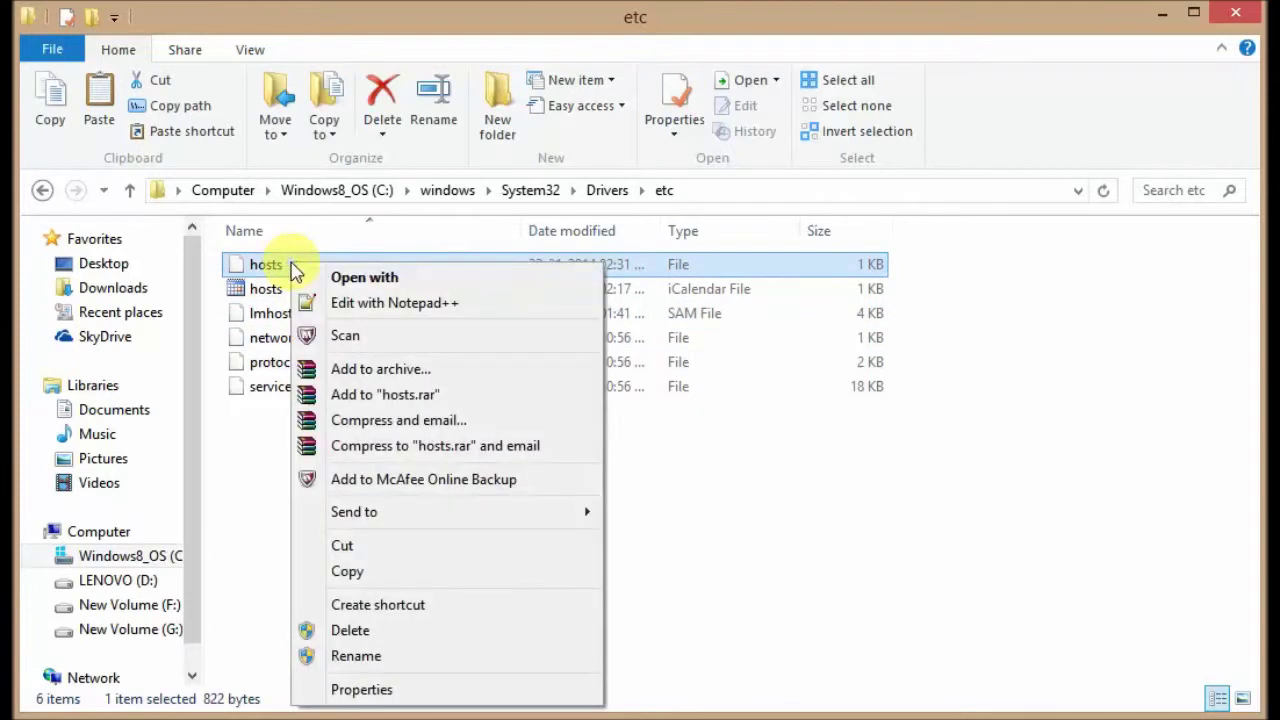
left_click(370, 278)
scroll(520, 470, "down", 3)
scroll(494, 446, "down", 1)
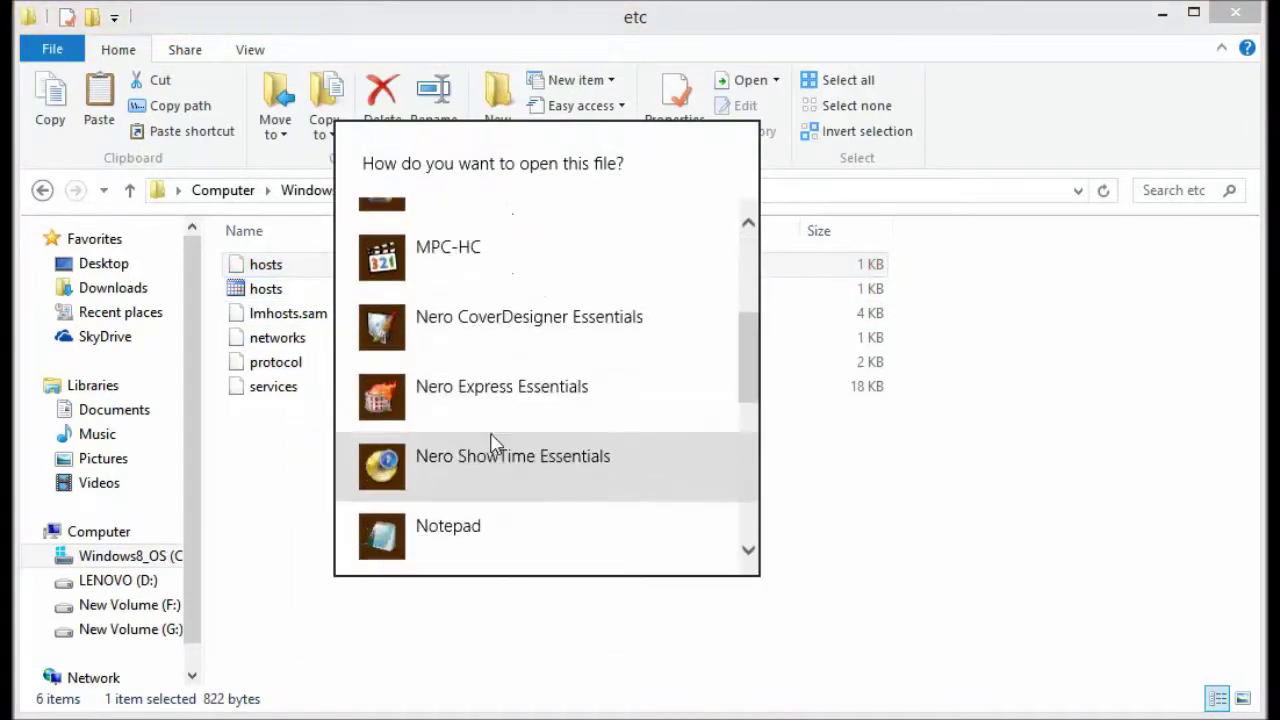
scroll(474, 434, "down", 2)
left_click(447, 386)
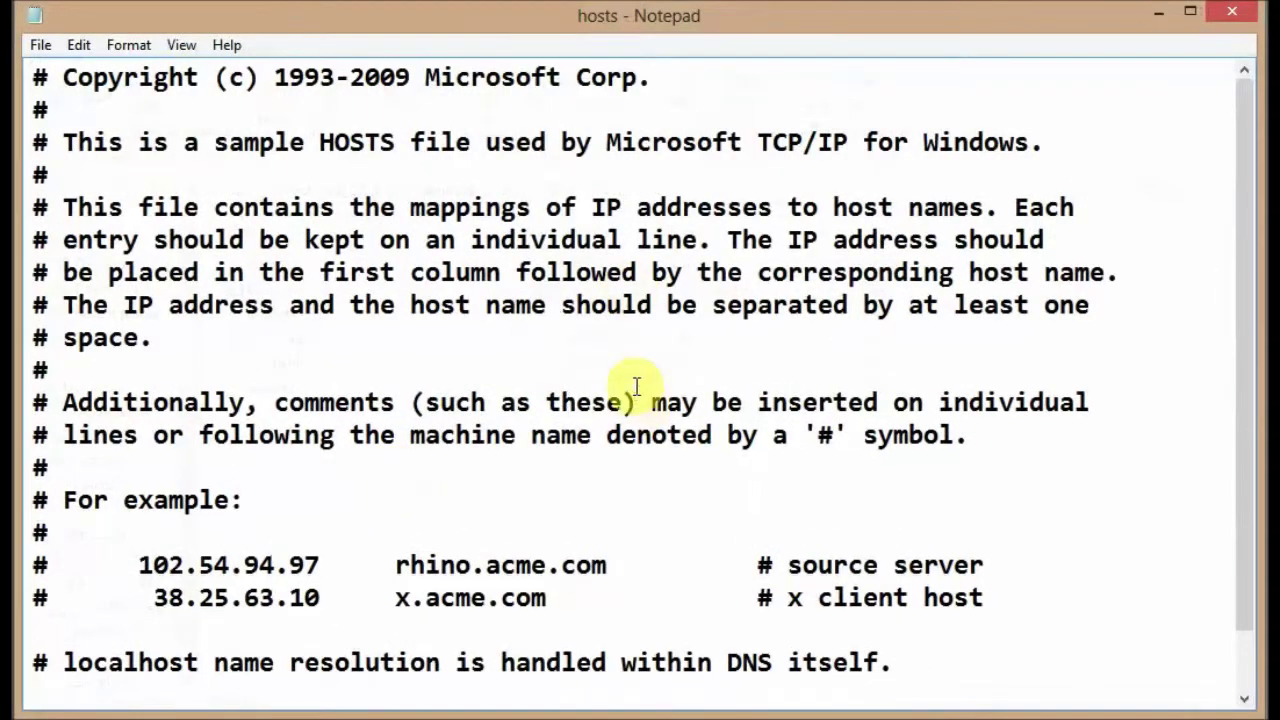
- Append the line '127.0.0.1 oracle oracle.com' after the localhost entries and save with Ctrl+S
scroll(630, 390, "down", 1)
left_click(530, 672)
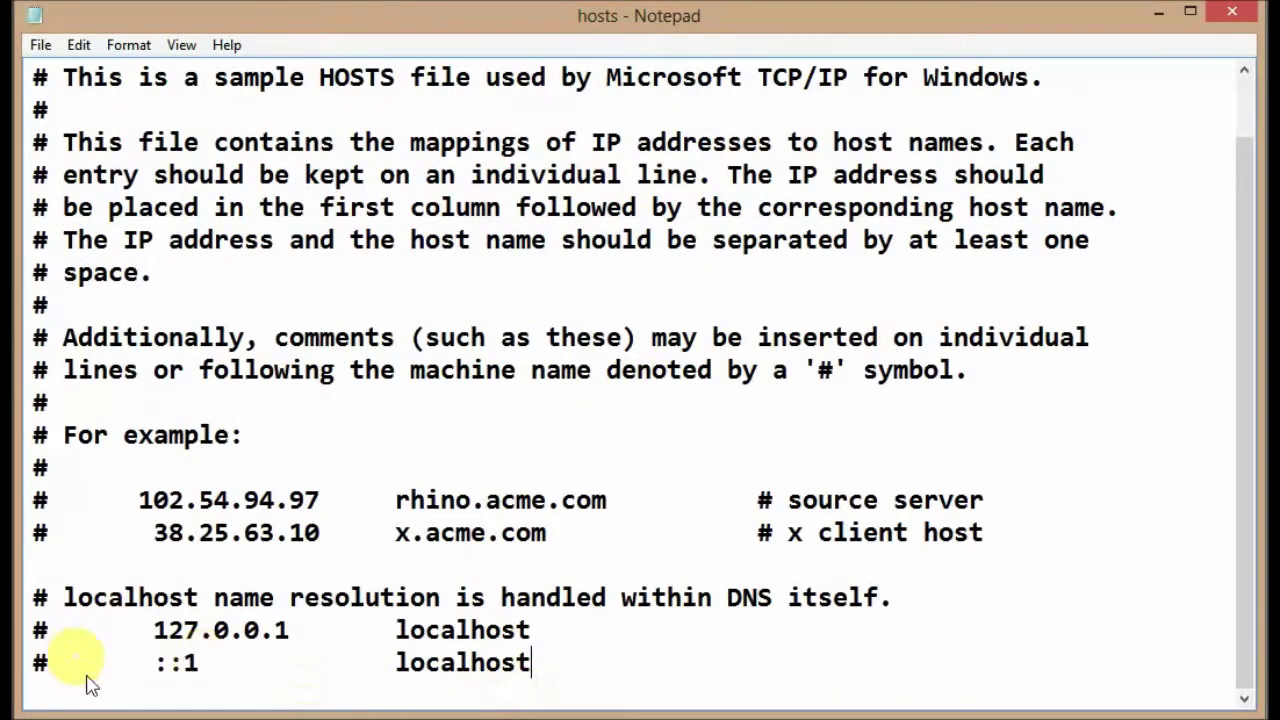
key("Return")
type("127.0.0.1 oracle oracle.com")
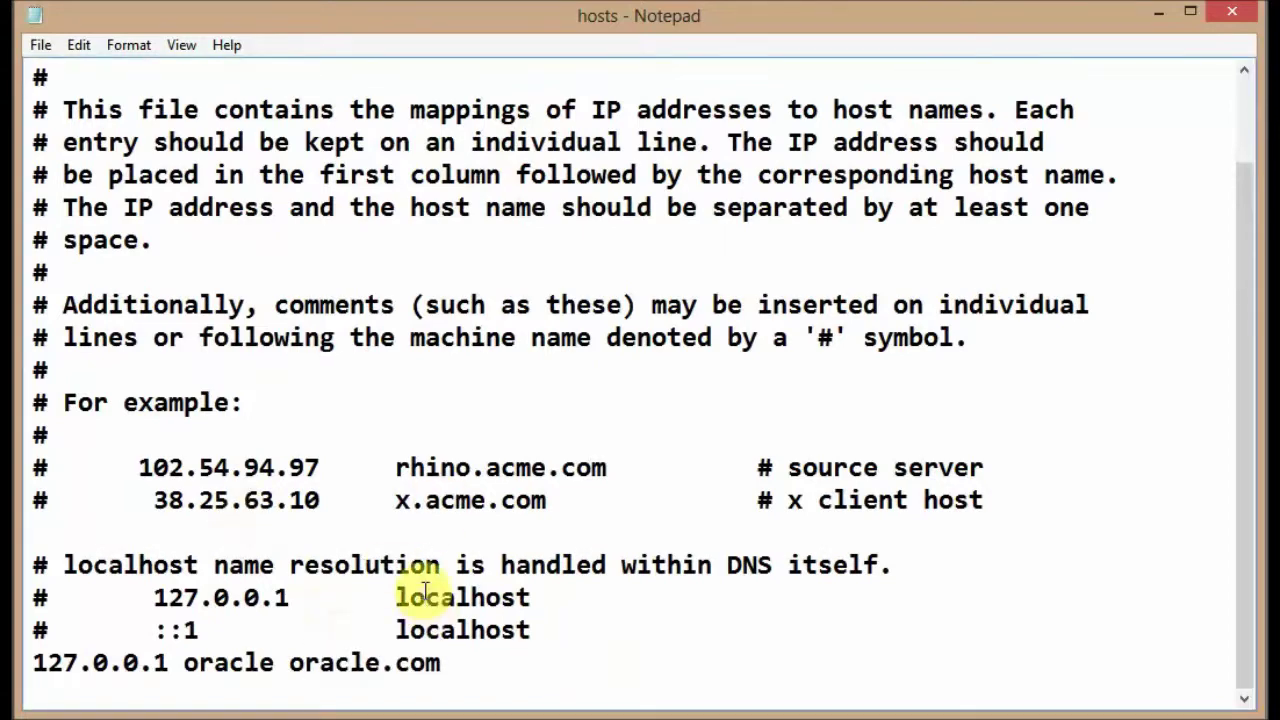
key("ctrl+s")
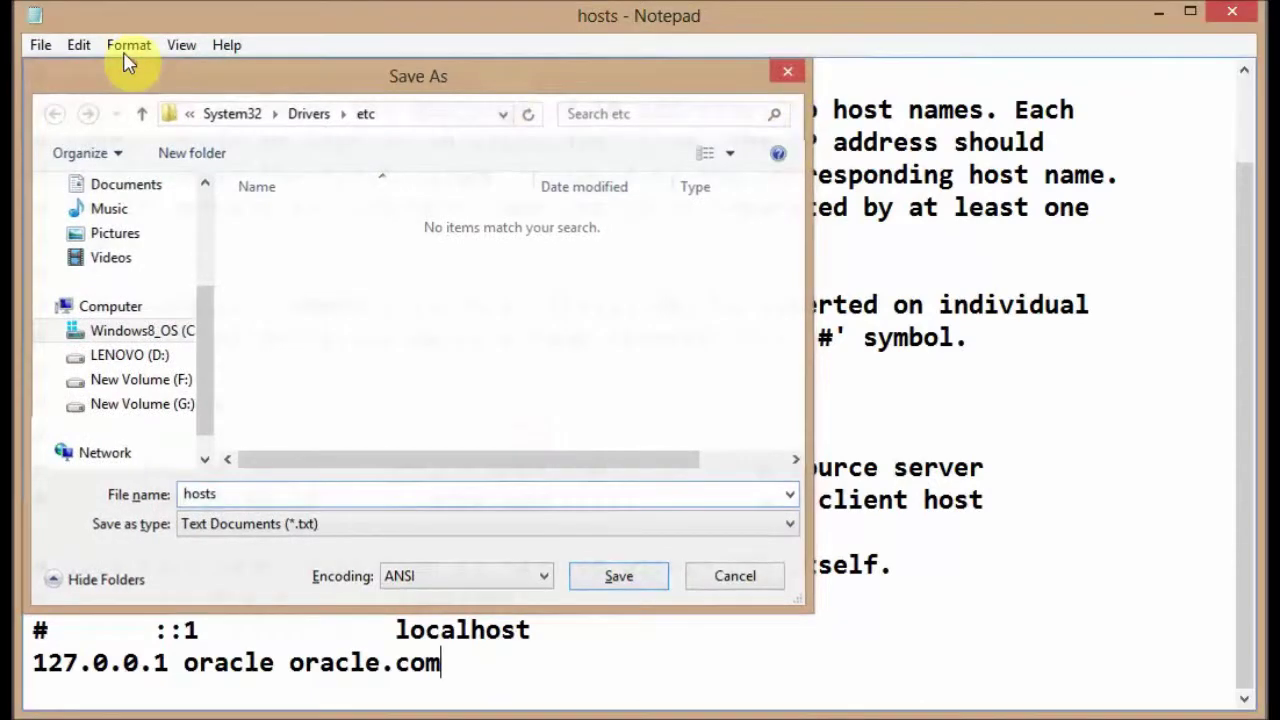
- Try saving hosts into etc, decline the My Documents alternative, and cancel the save
key("Escape")
left_click(40, 45)
left_click(128, 132)
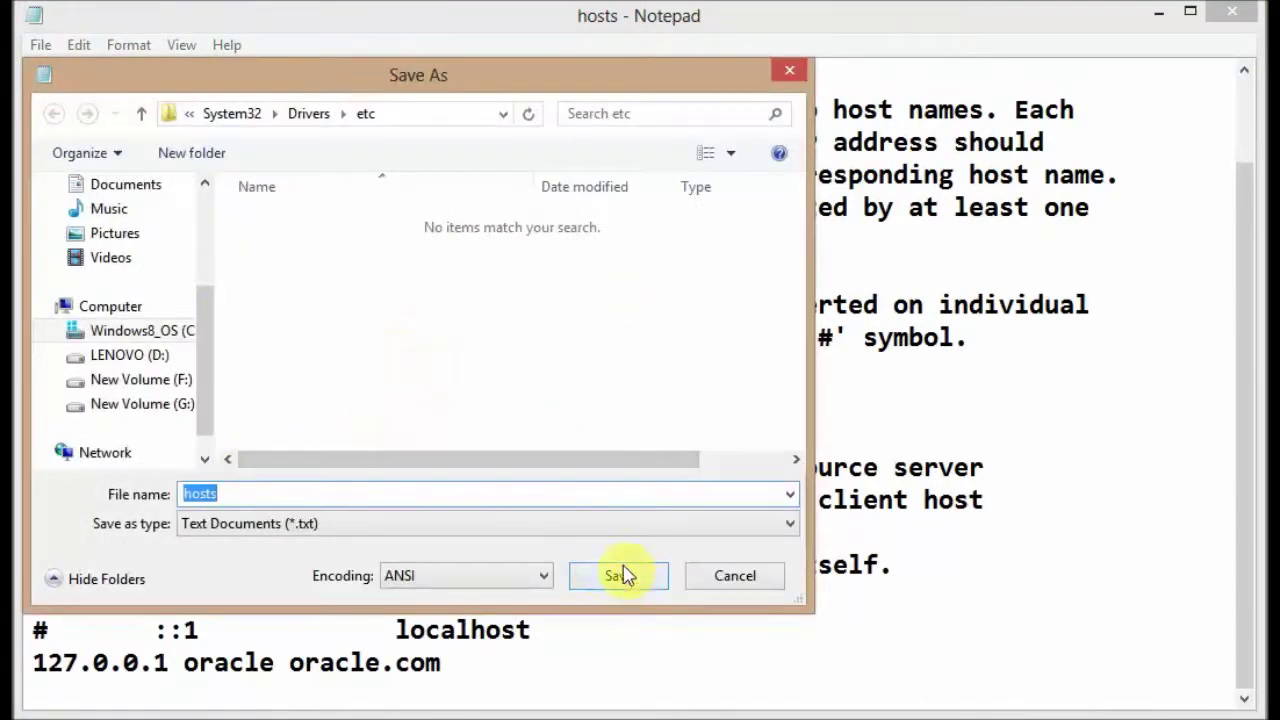
left_click(622, 575)
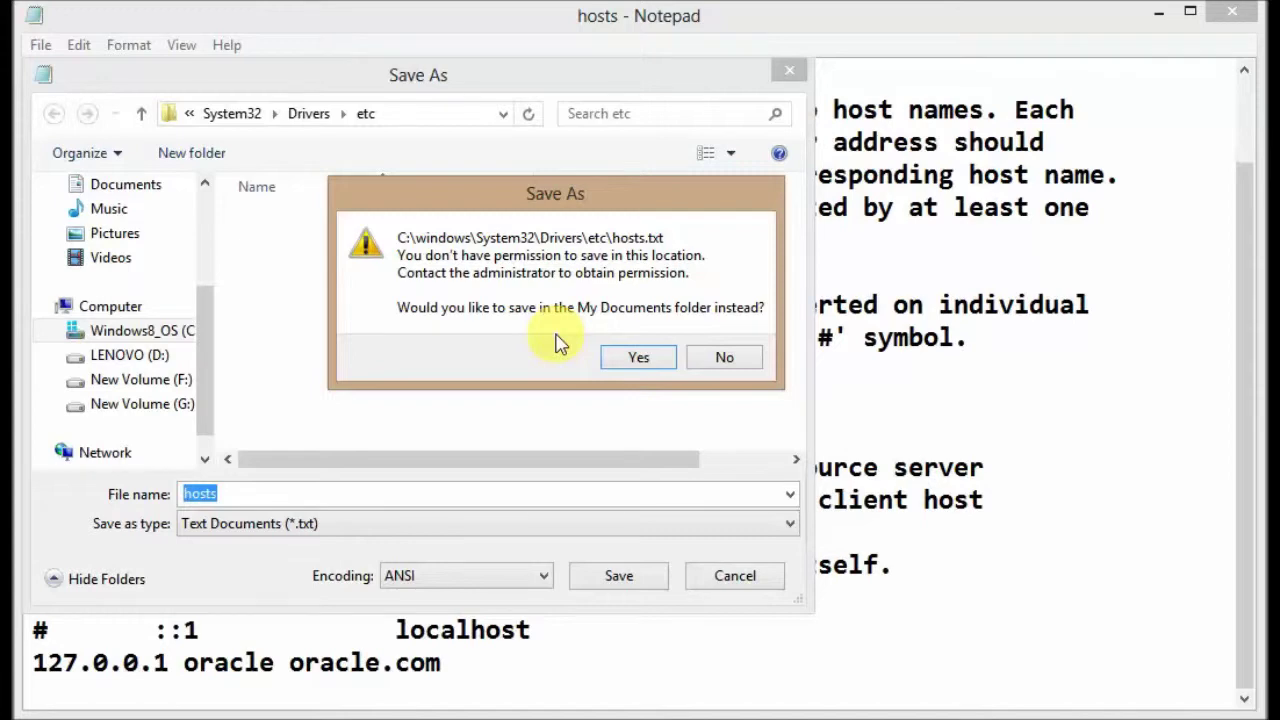
left_click(721, 360)
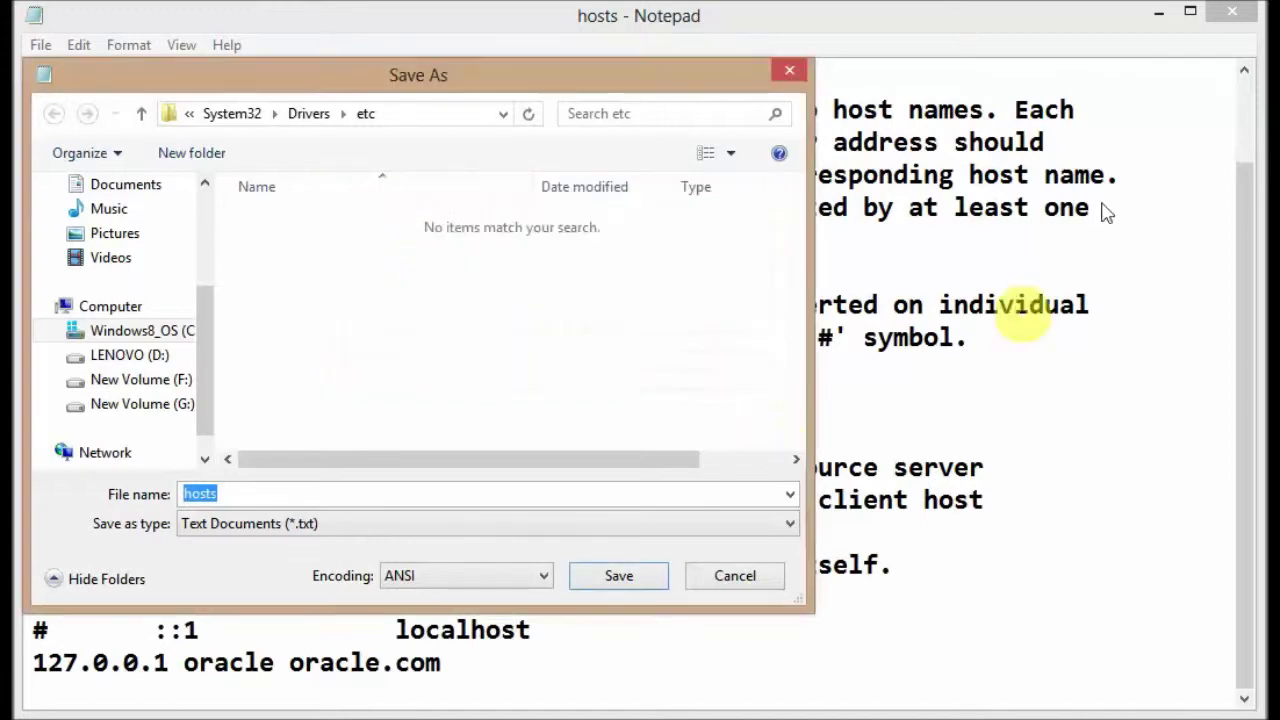
left_click(787, 80)
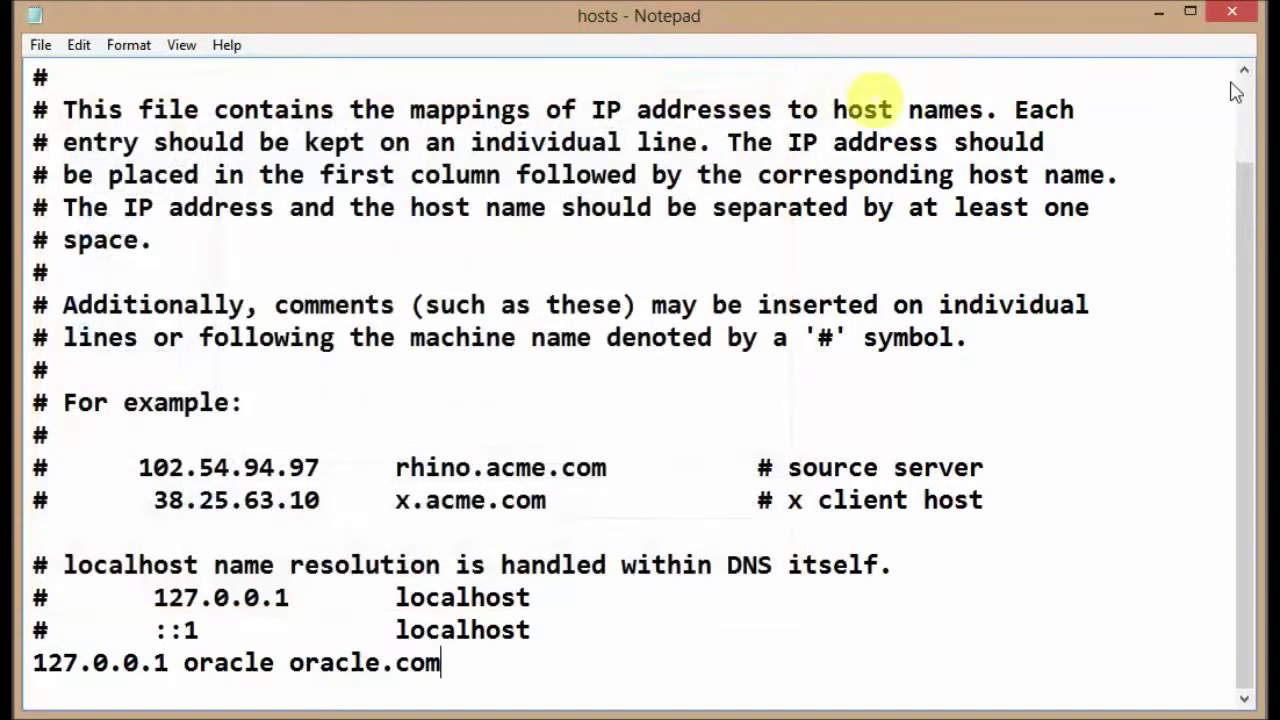
- Close Notepad discarding the edits, then bring up the etc hosts file's actions to copy it
left_click(1240, 20)
left_click(652, 349)
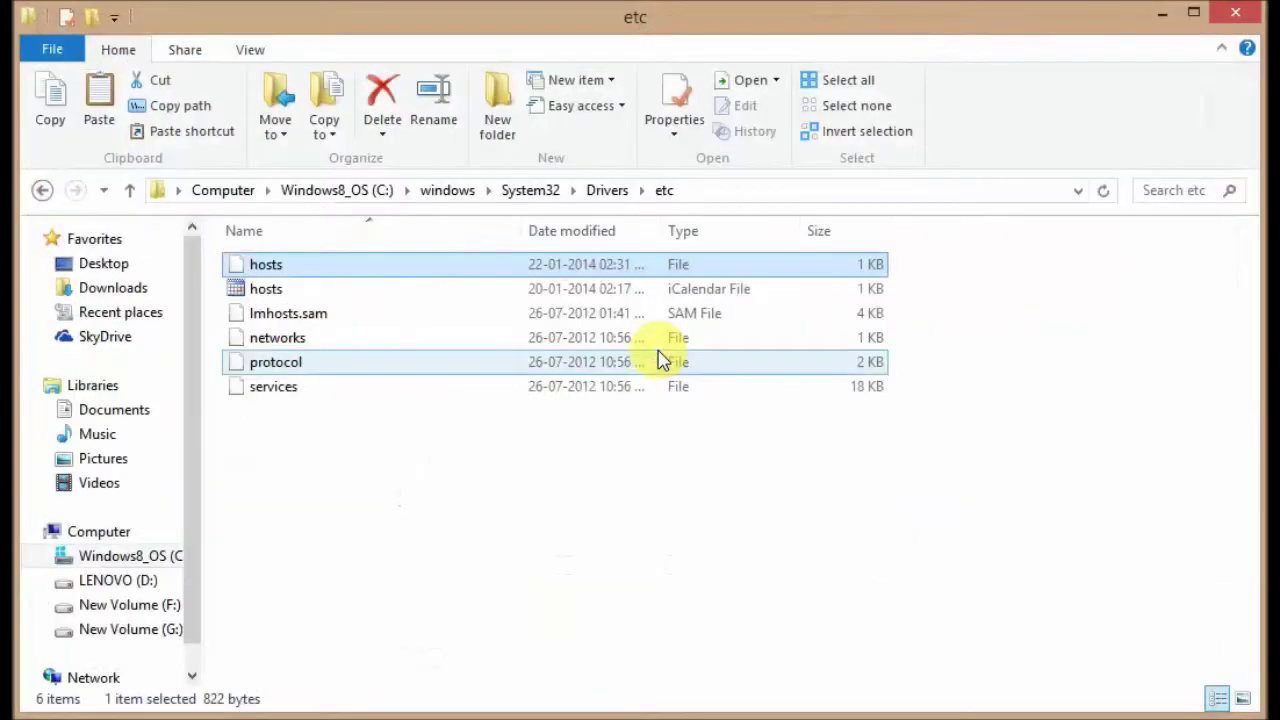
left_click(505, 525)
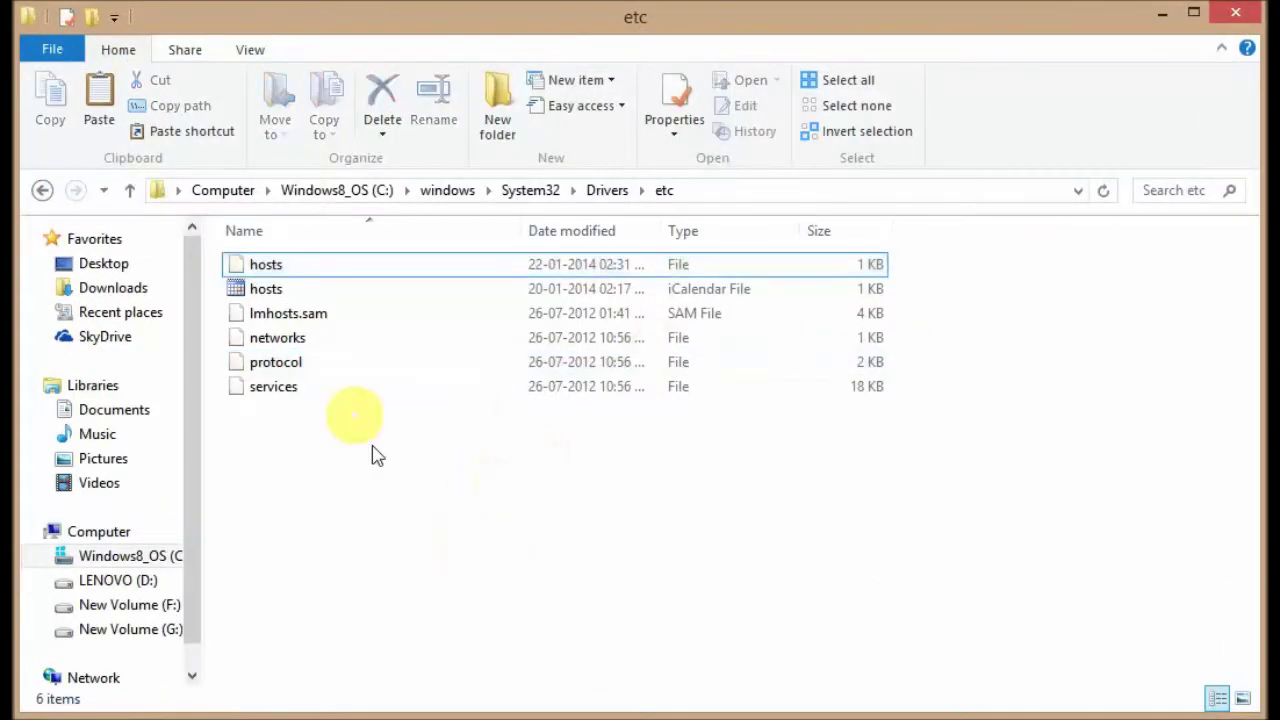
right_click(295, 270)
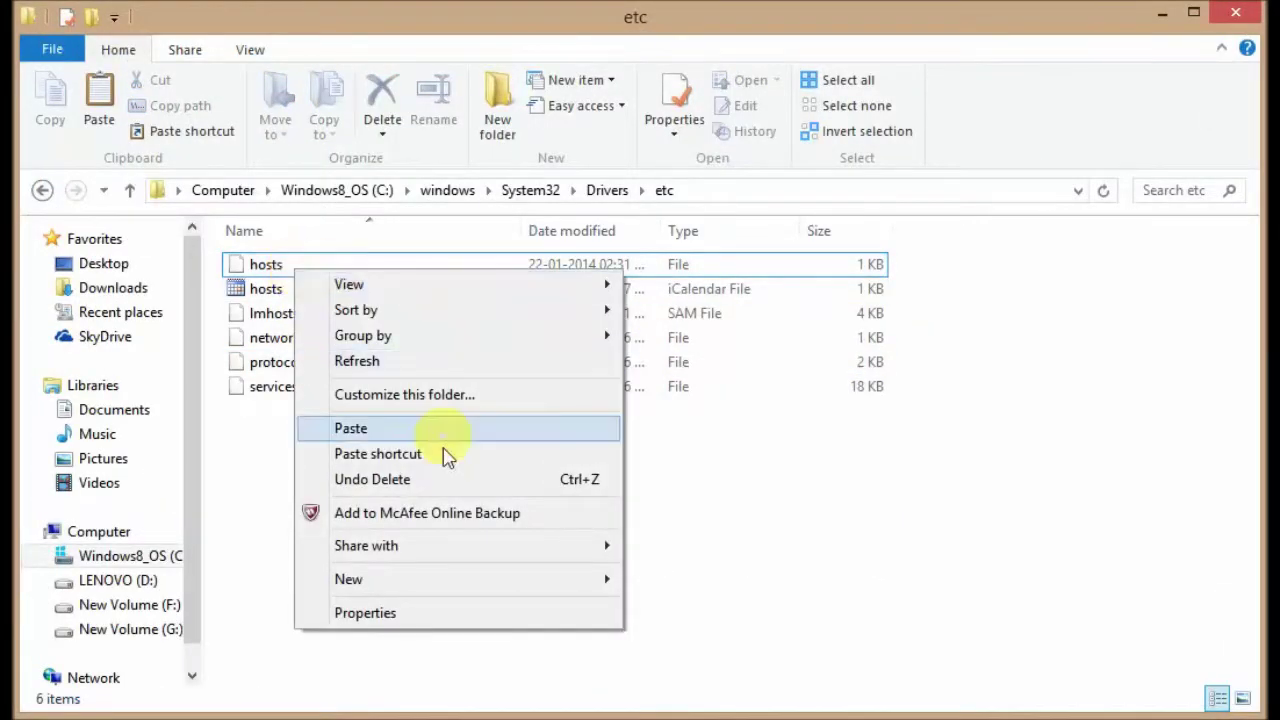
left_click(298, 268)
right_click(292, 268)
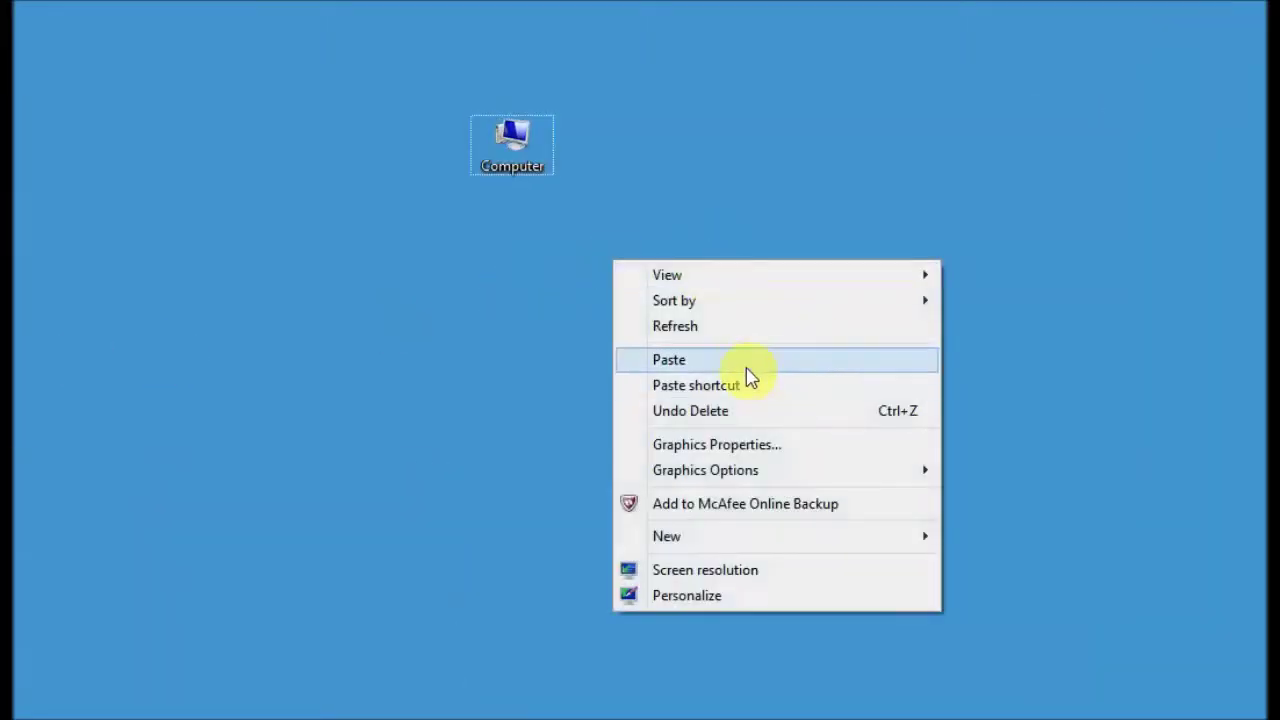
- Paste hosts onto the desktop and open the copy in Notepad, cursor after the last localhost line
left_click(745, 362)
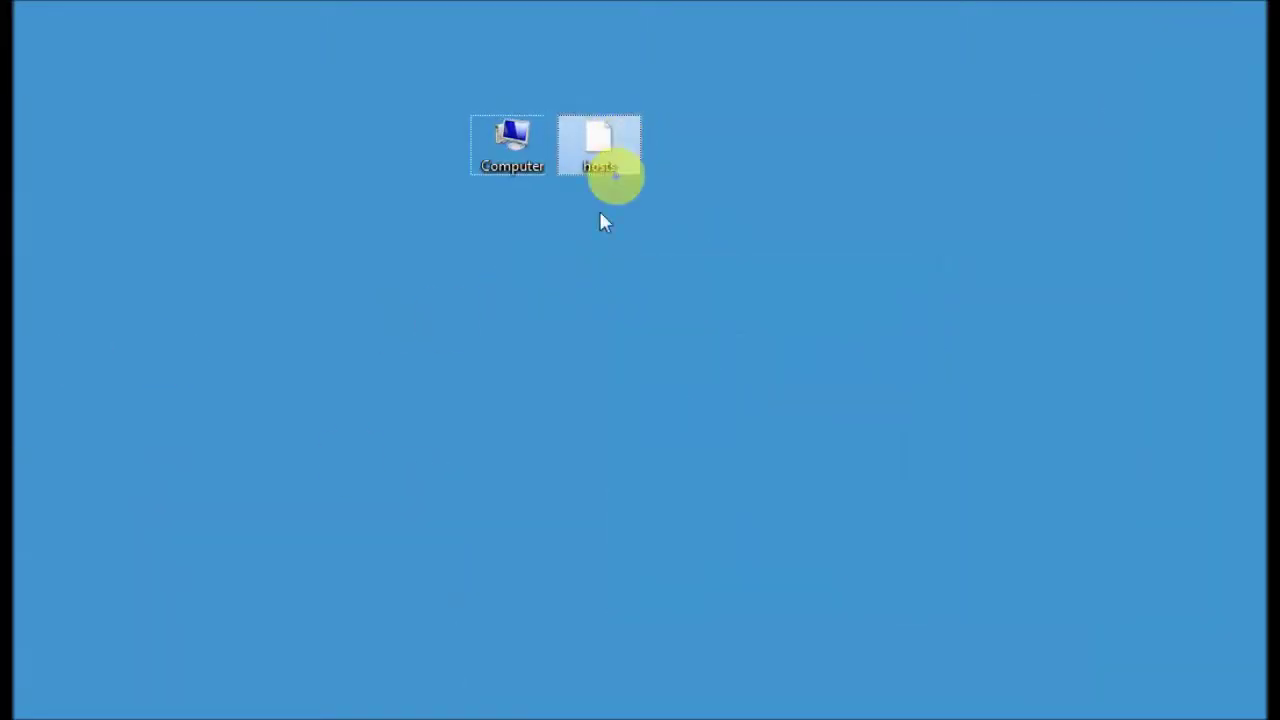
right_click(610, 142)
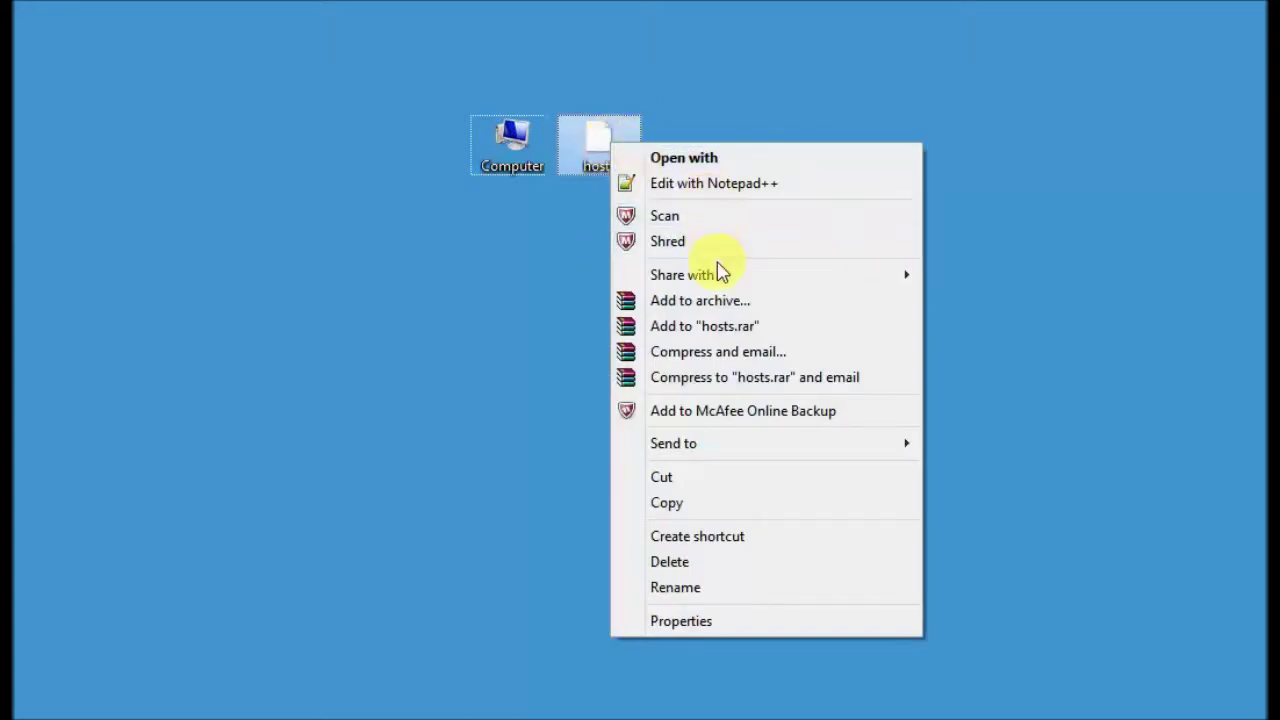
left_click(700, 157)
scroll(463, 414, "down", 2)
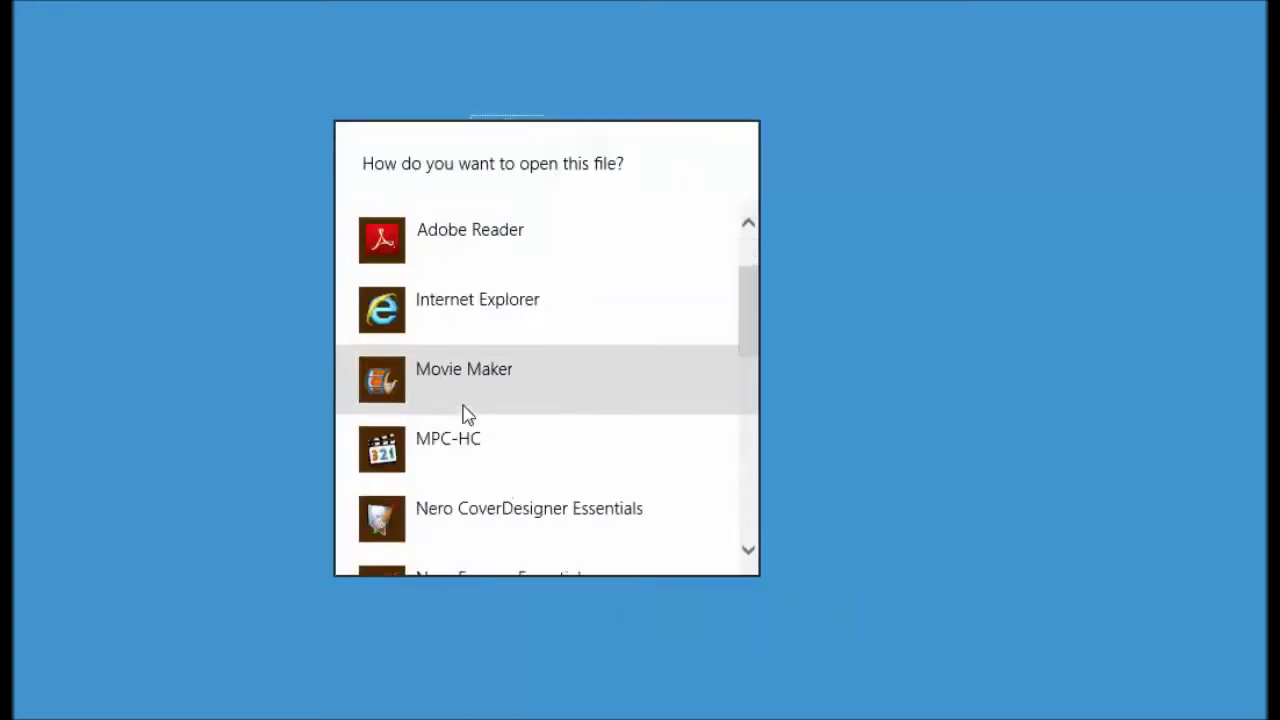
scroll(474, 474, "down", 3)
scroll(466, 460, "down", 3)
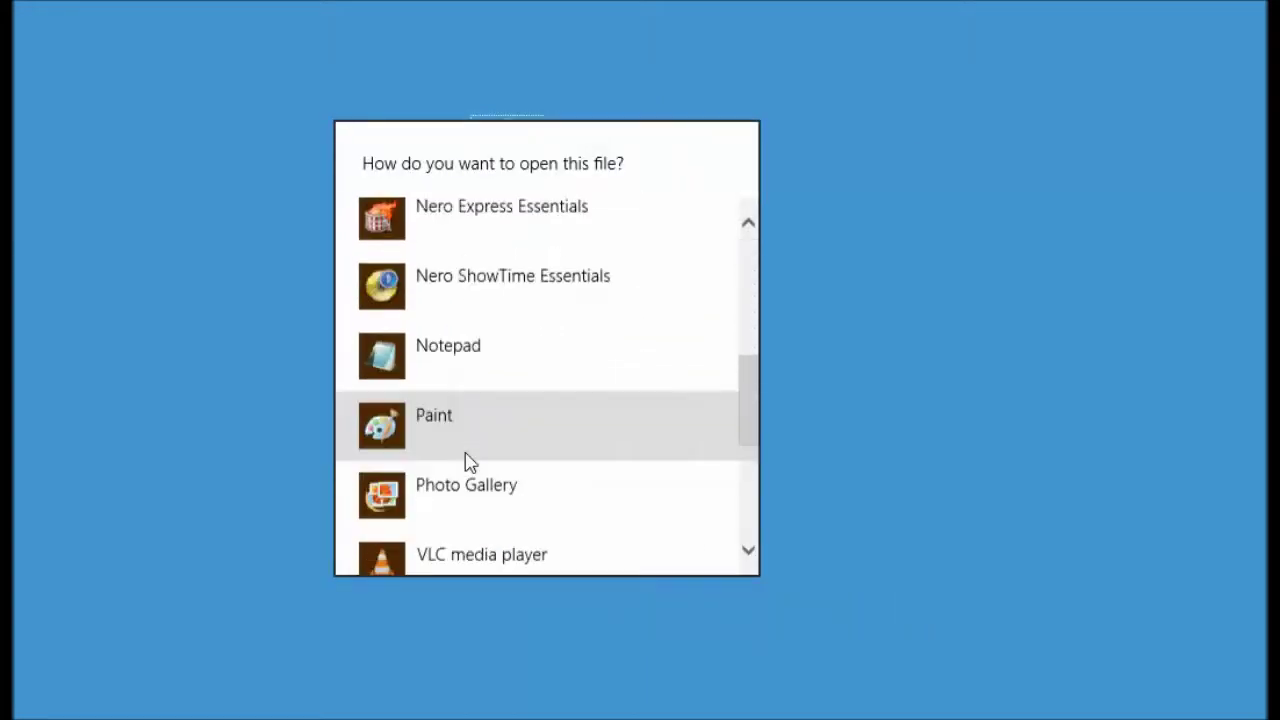
left_click(483, 354)
scroll(480, 520, "down", 1)
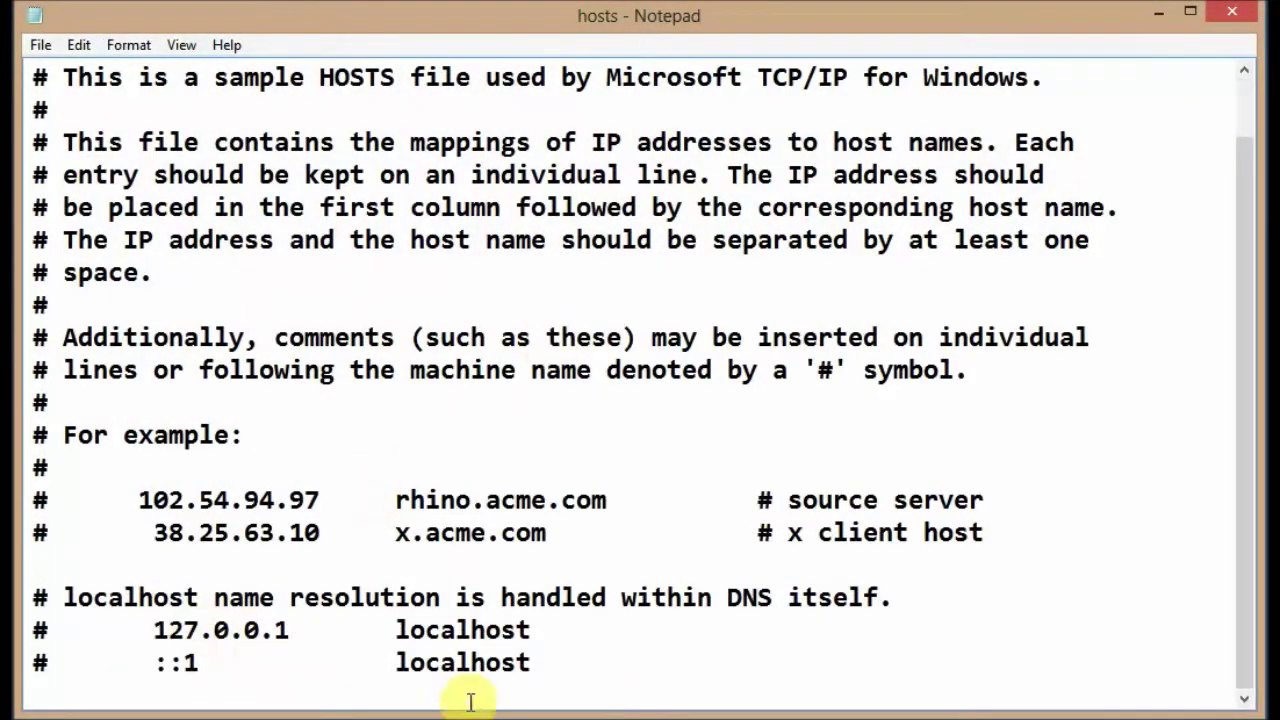
left_click(567, 668)
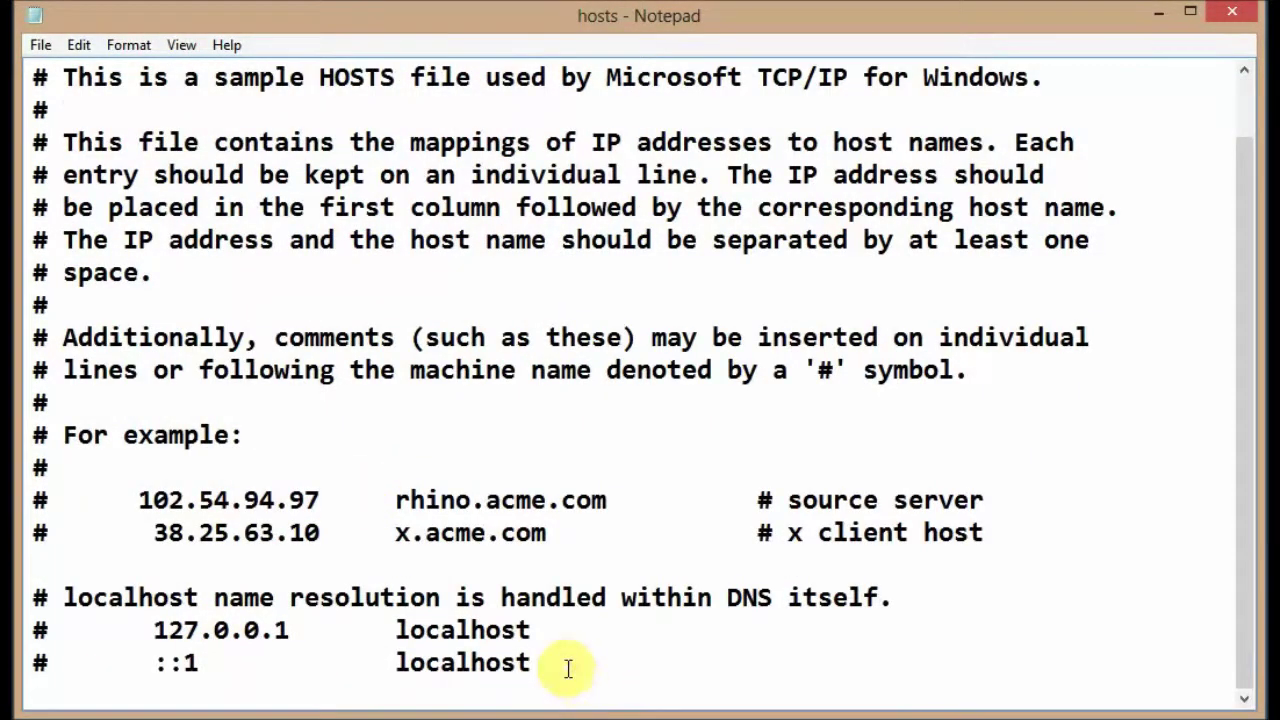
- Add '127.0.0.1 oracle oracle.com' on a new line, save the desktop copy and close Notepad
key("Return")
type("127.0.0.1 oracle oracle.com")
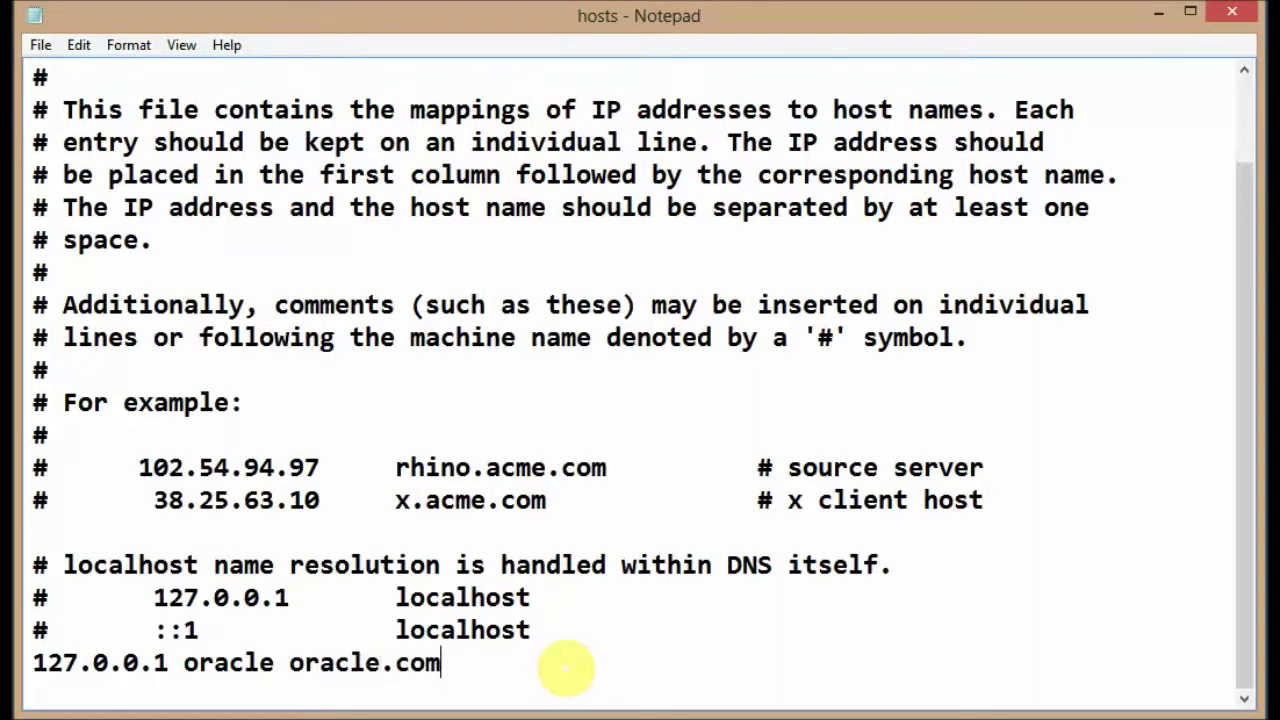
left_click(40, 45)
left_click(92, 121)
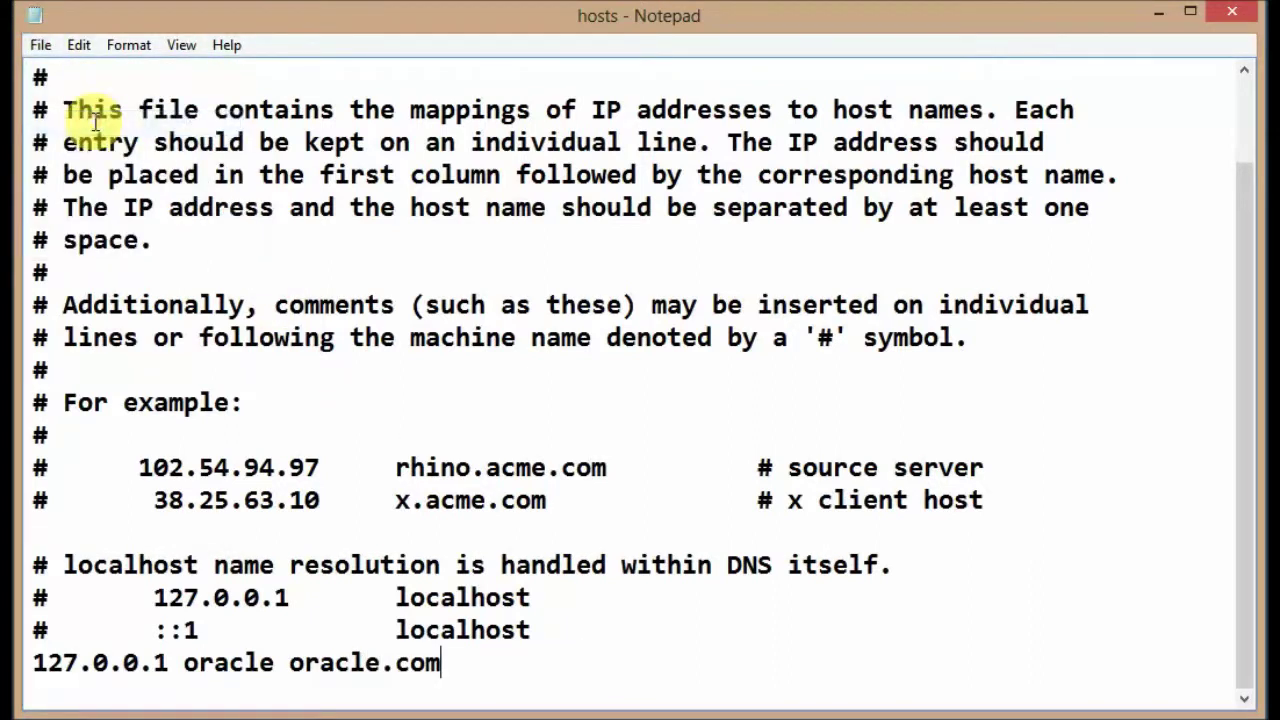
left_click(1228, 24)
left_click(586, 155)
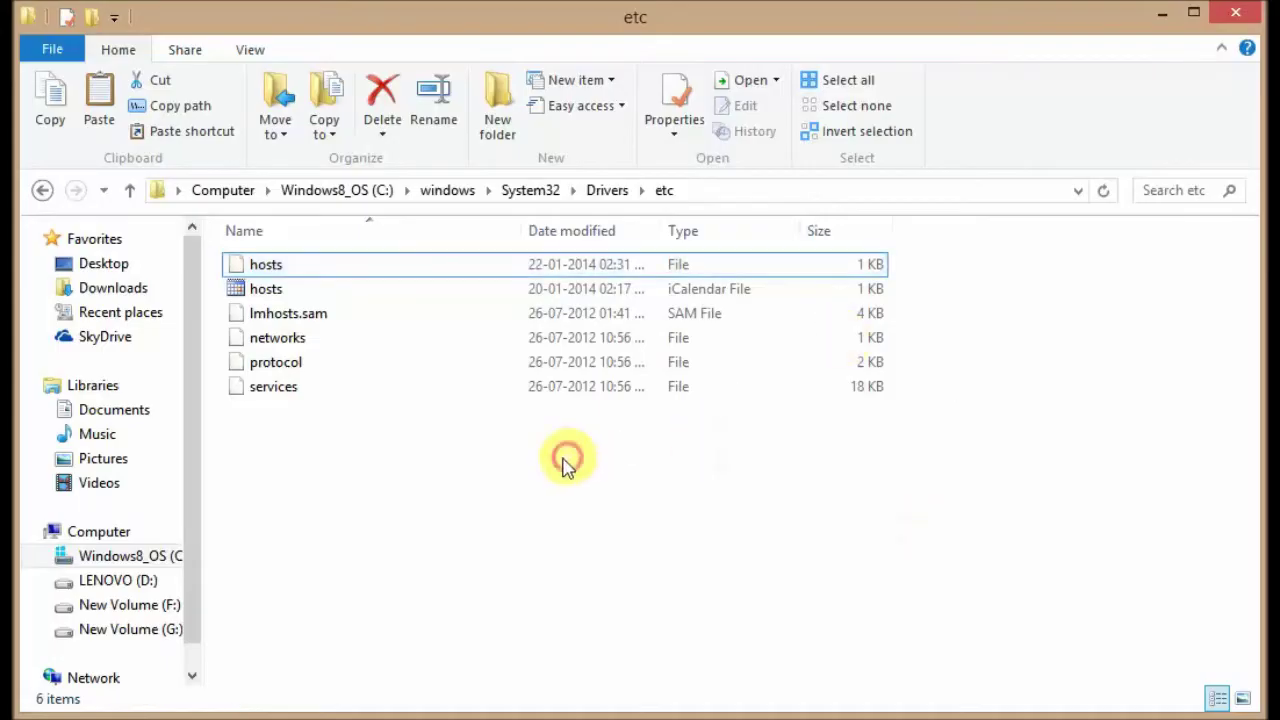
- Paste the edited hosts into etc, replacing the original with administrator permission
right_click(465, 478)
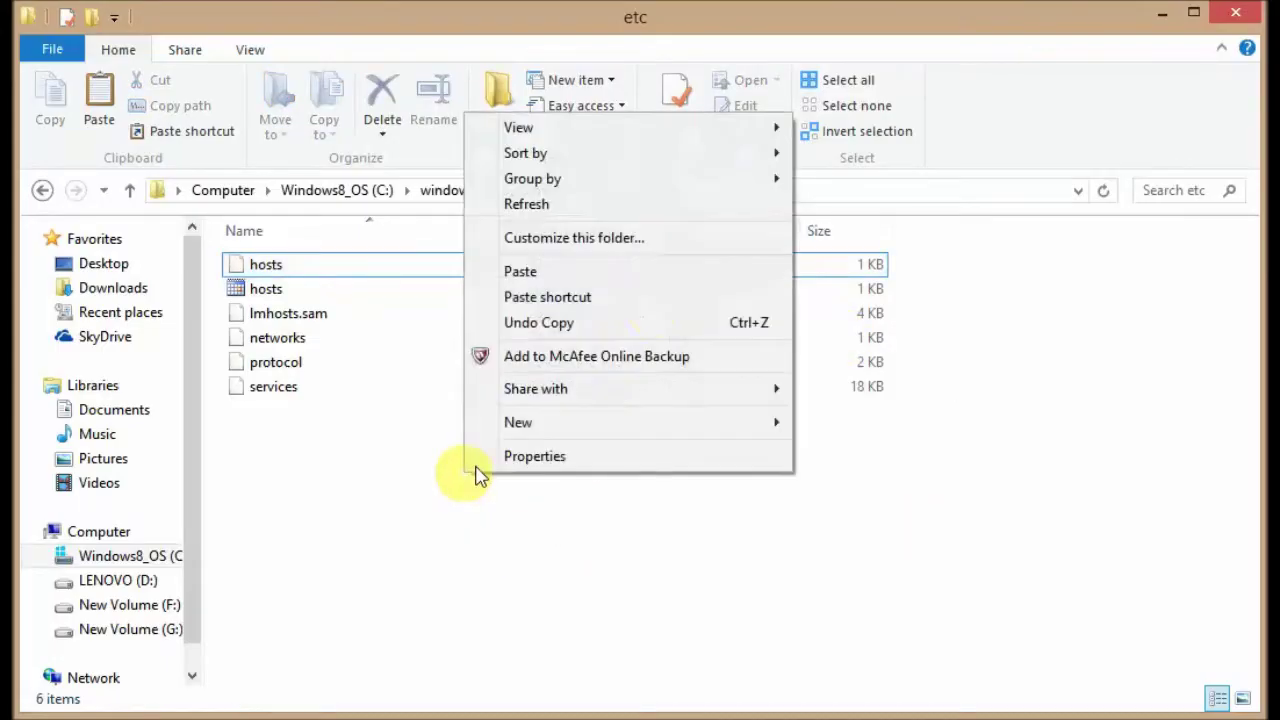
left_click(651, 268)
left_click_drag(470, 25, 610, 191)
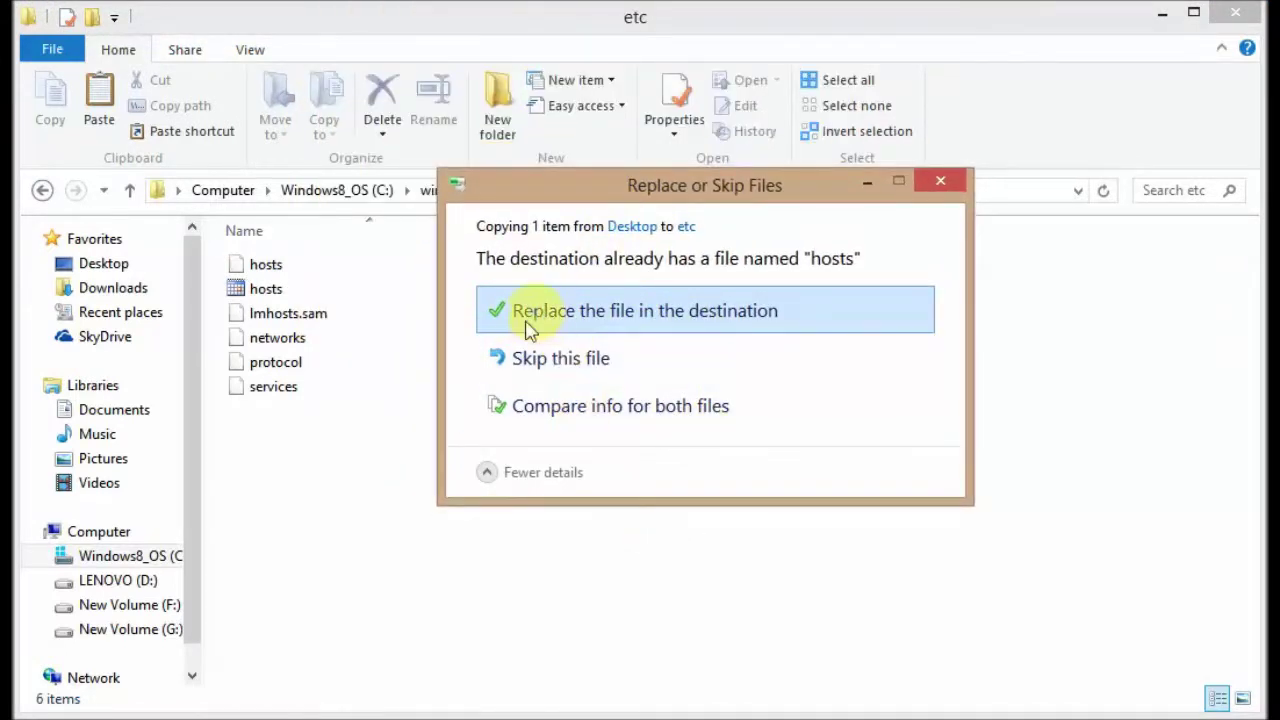
left_click(579, 312)
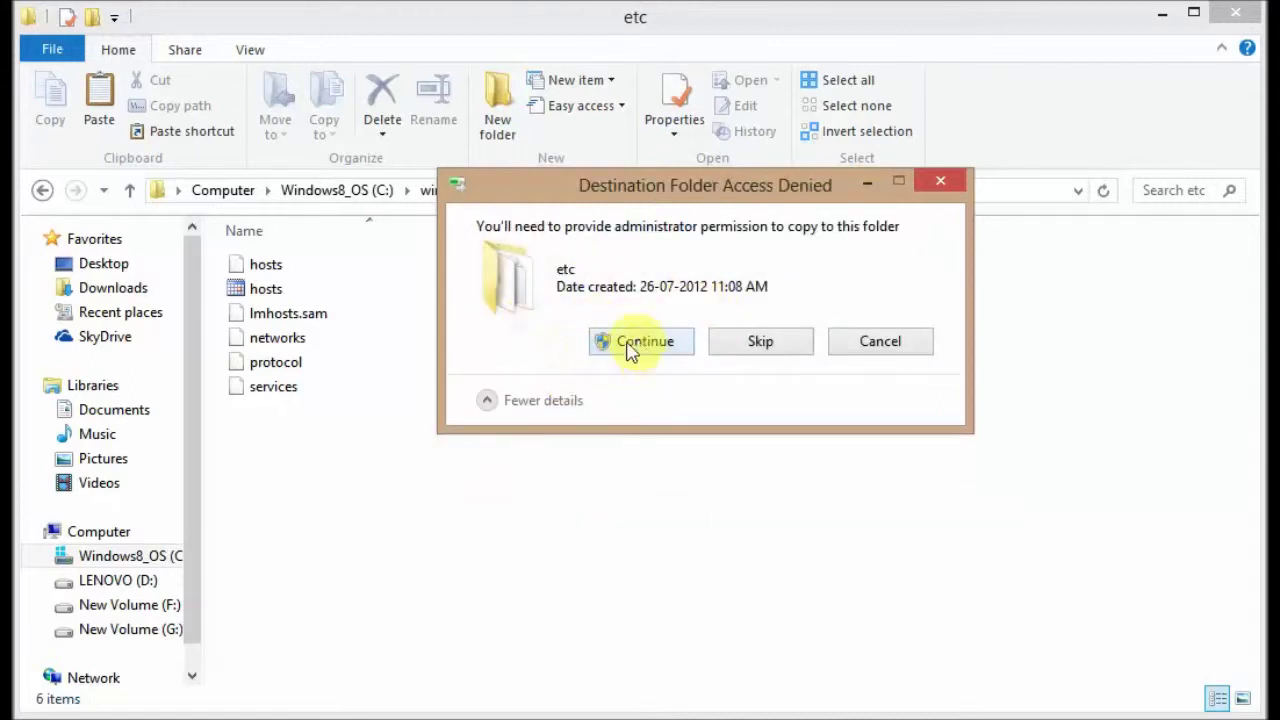
left_click(627, 345)
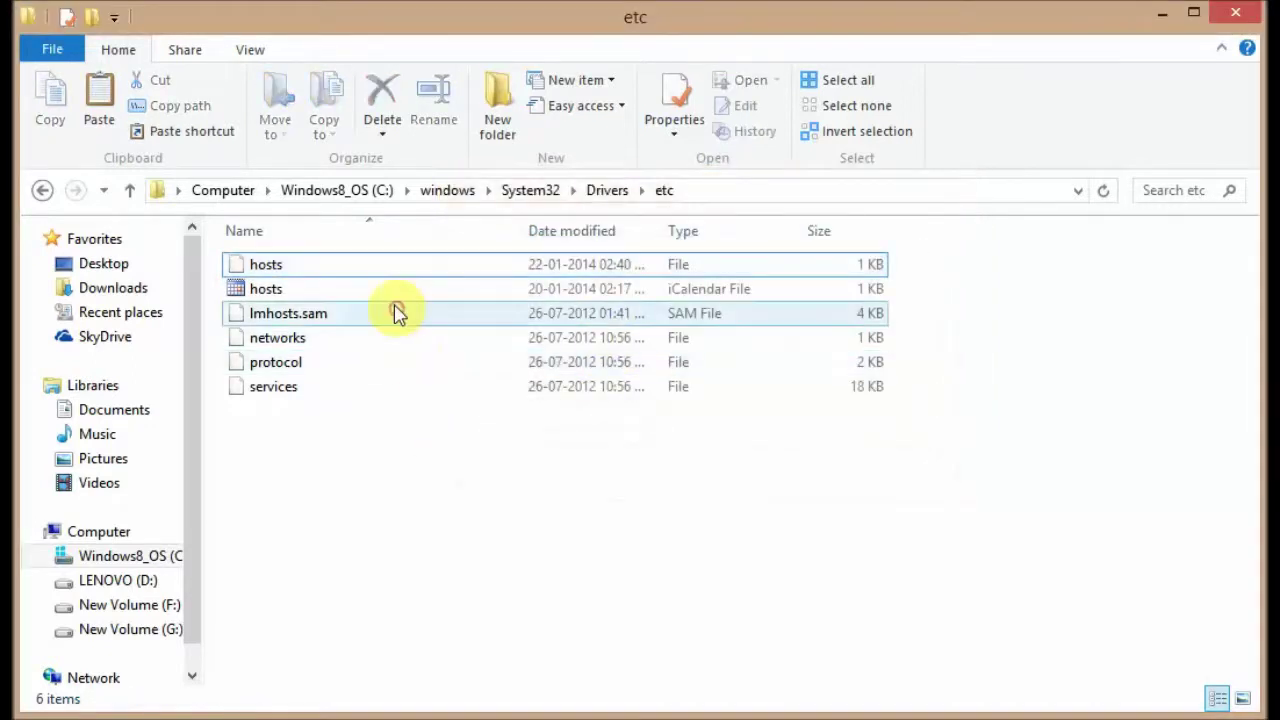
right_click(384, 276)
left_click(300, 268)
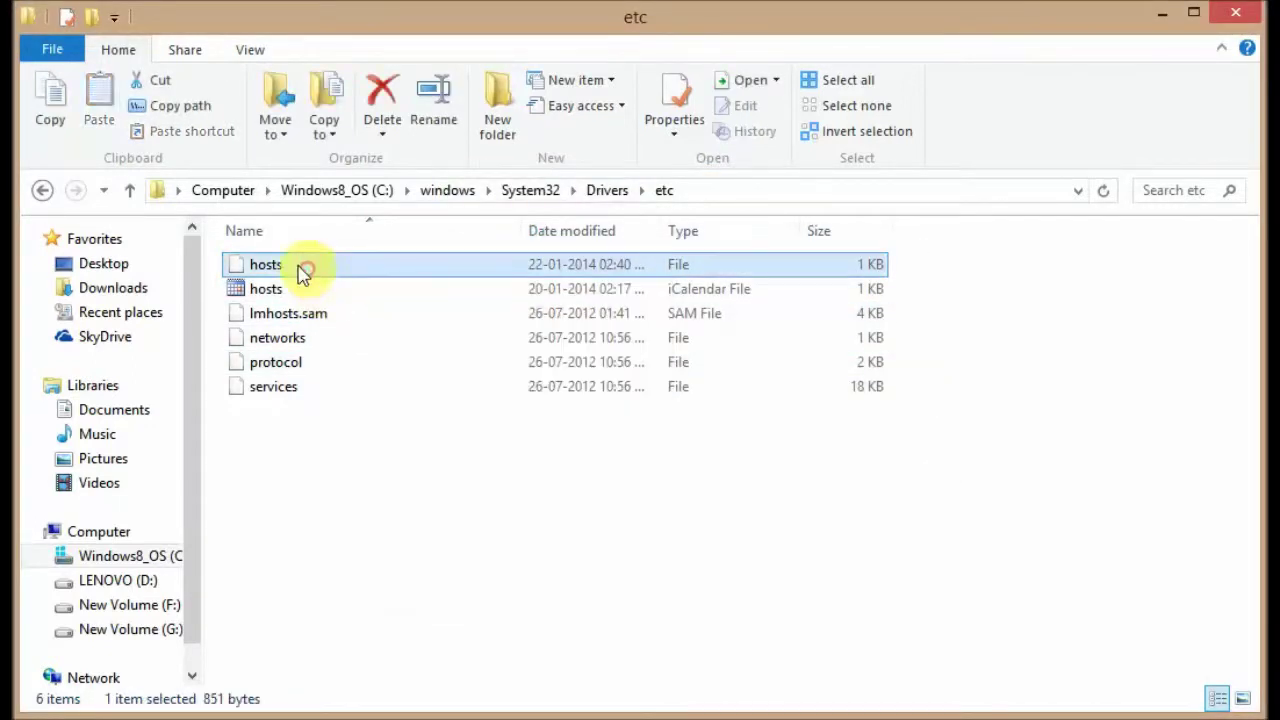
right_click(280, 260)
left_click(360, 277)
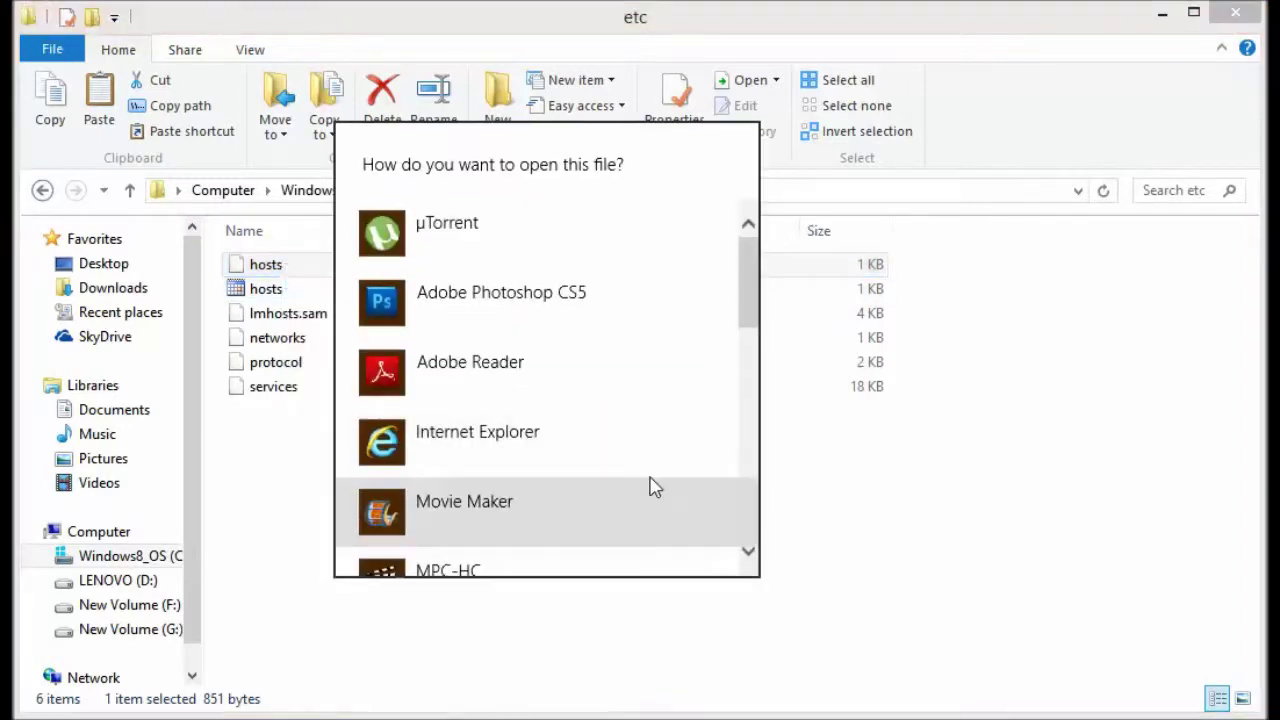
scroll(571, 406, "down", 2)
scroll(517, 426, "down", 2)
left_click(515, 510)
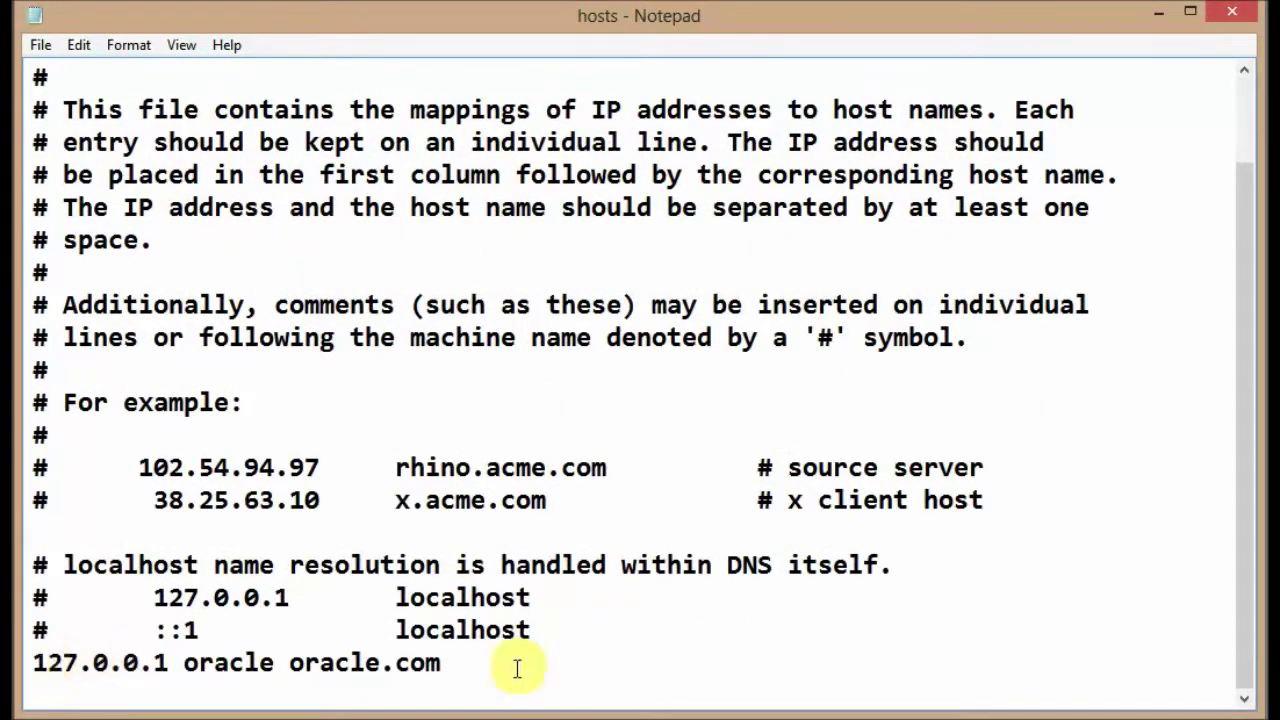
left_click_drag(442, 663, 30, 662)
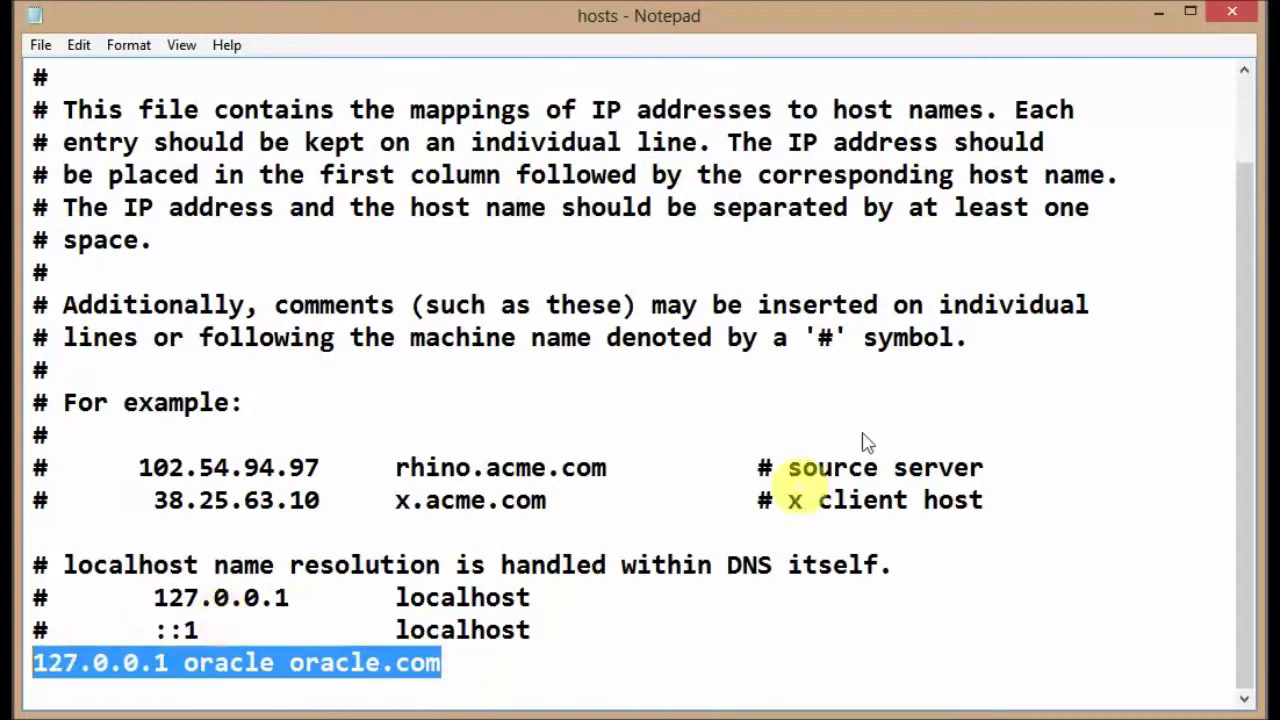
left_click(1158, 12)
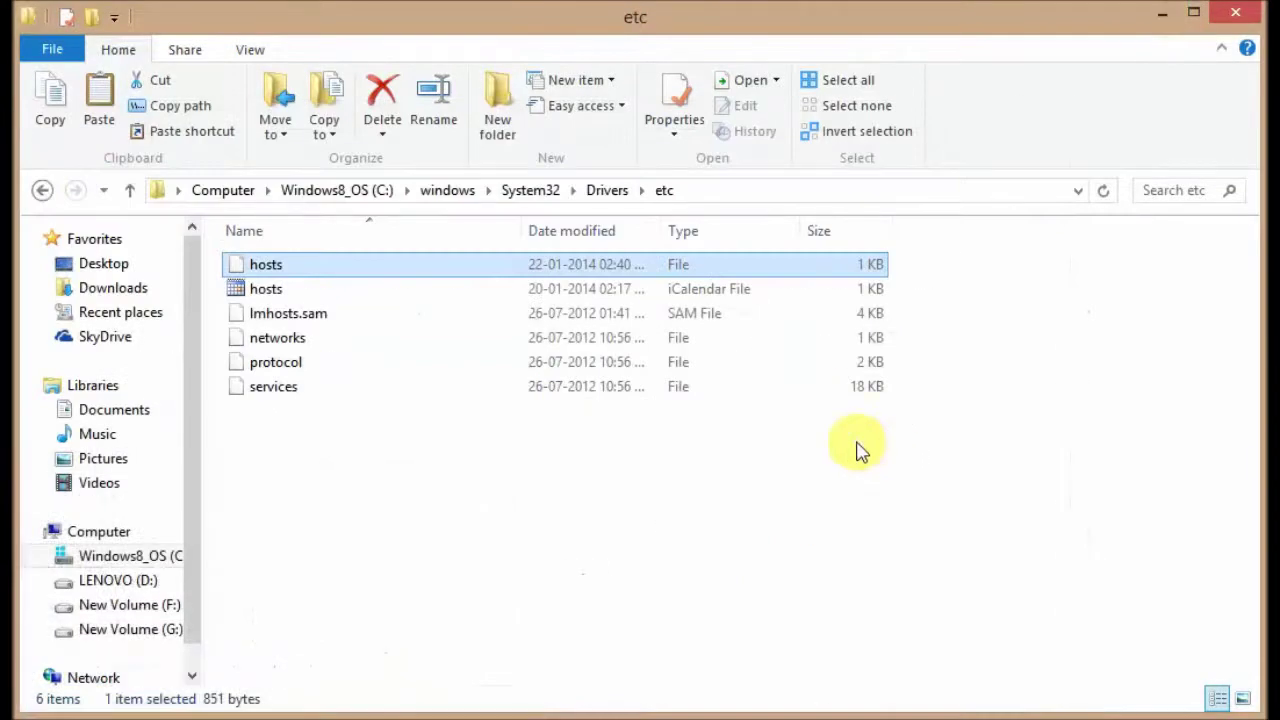